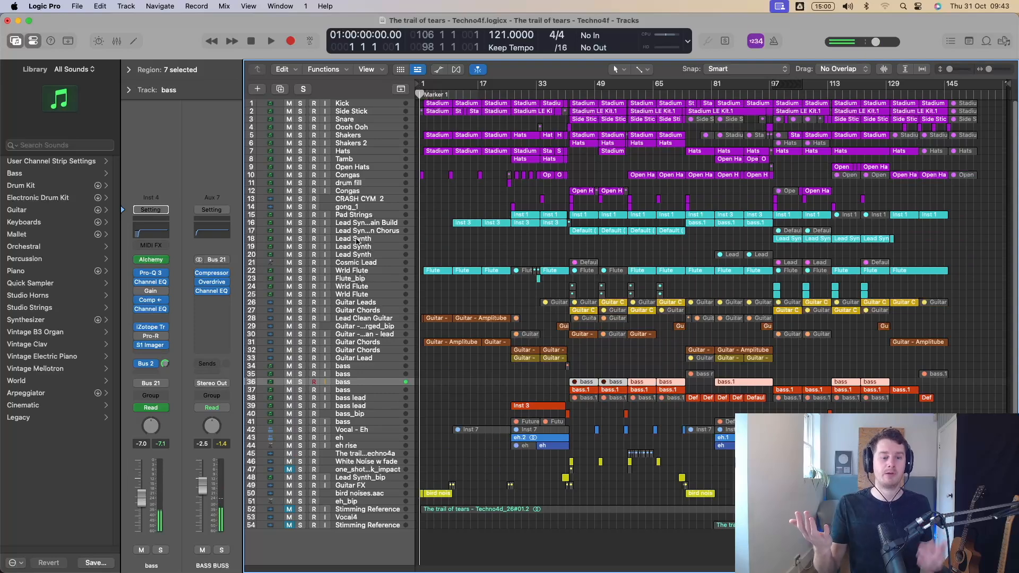
Capture the bass part just played as a MIDI region on bass track 36 and open it in the Piano Roll.
key("shift+r")
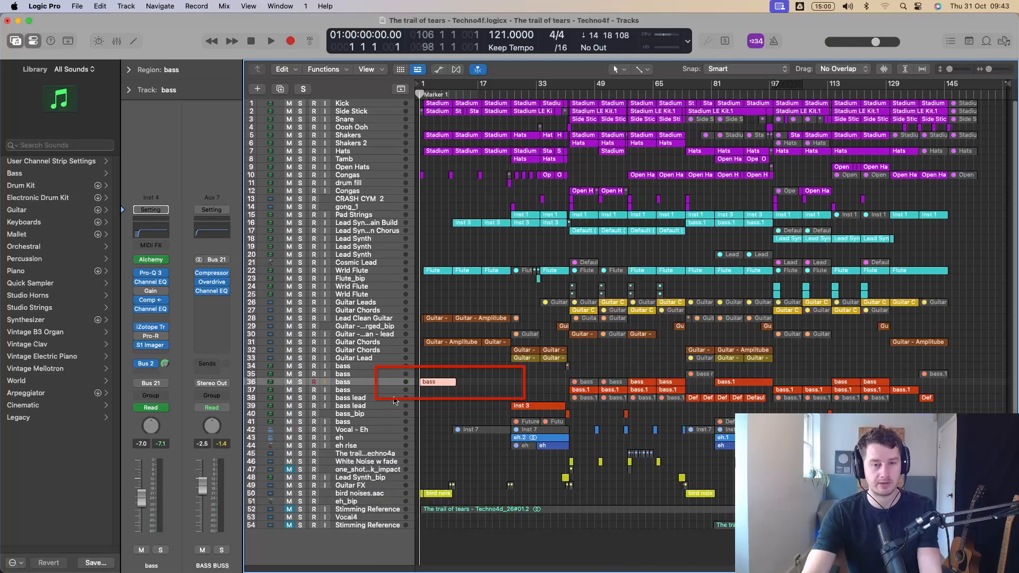
key("z")
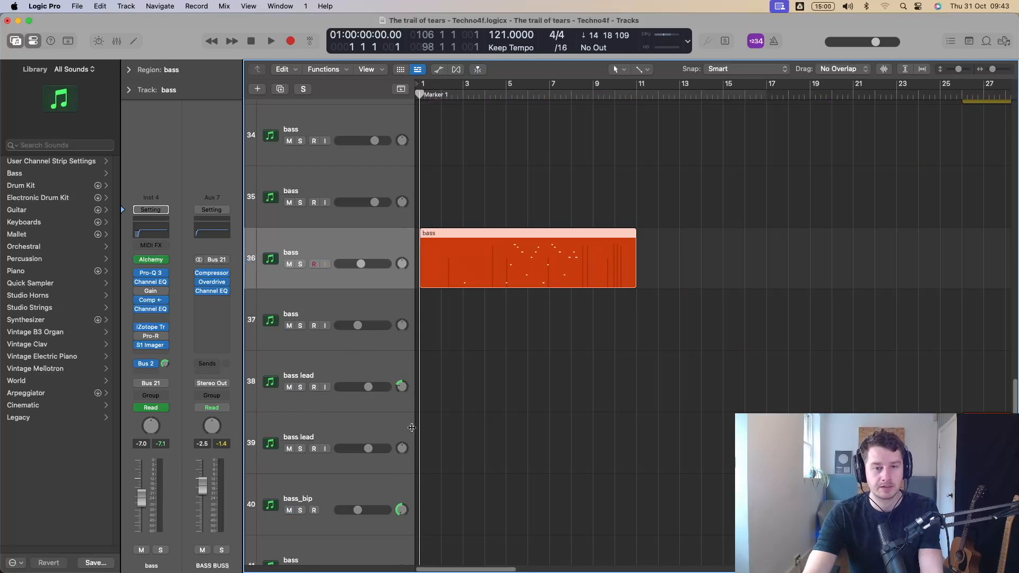
double_click(509, 269)
Play back the captured bass region from bar 5 with bass track 36 soloed, then stop playback.
left_click(506, 95)
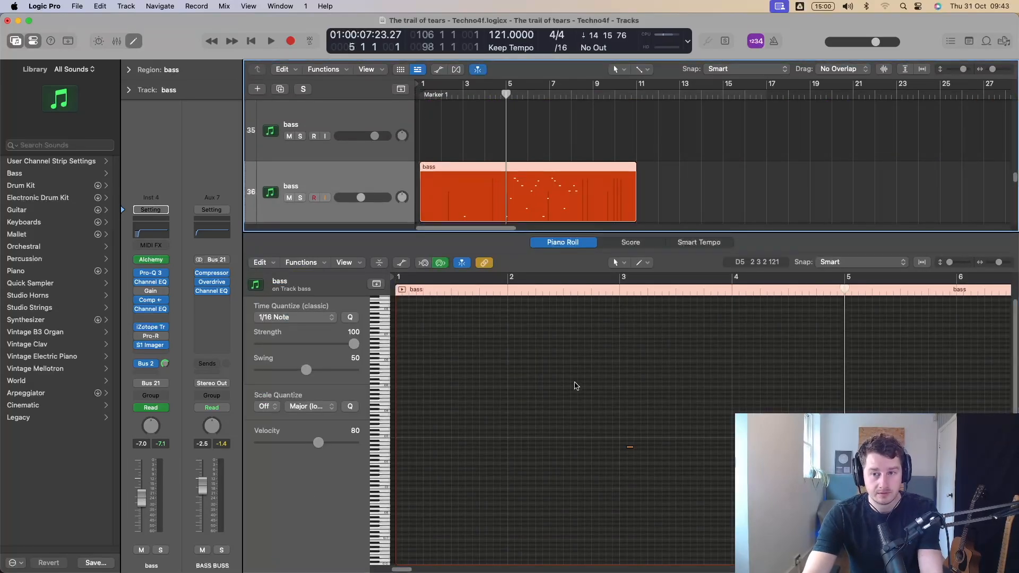
key("space")
left_click(300, 198)
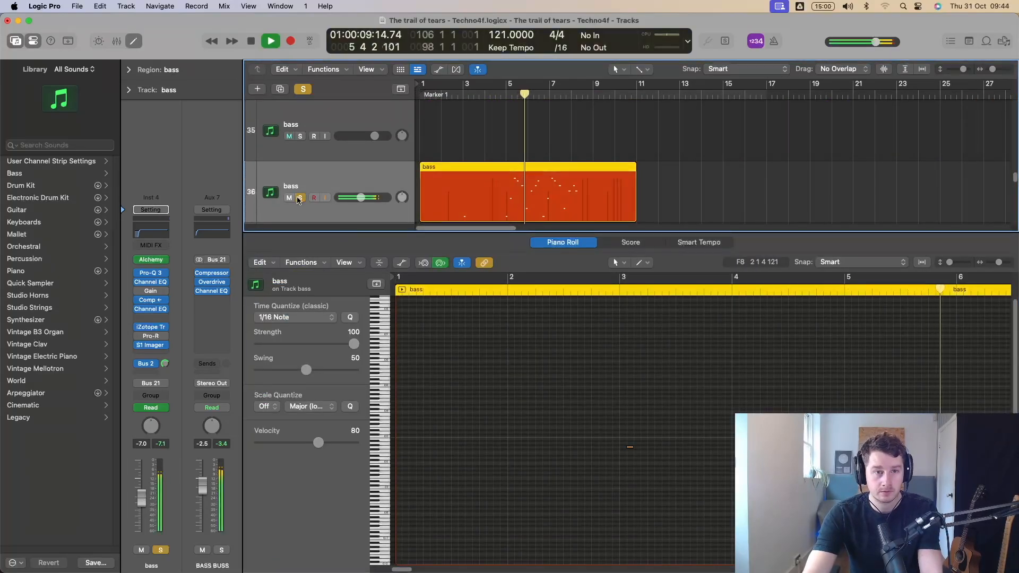
scroll(571, 418, "down", 8)
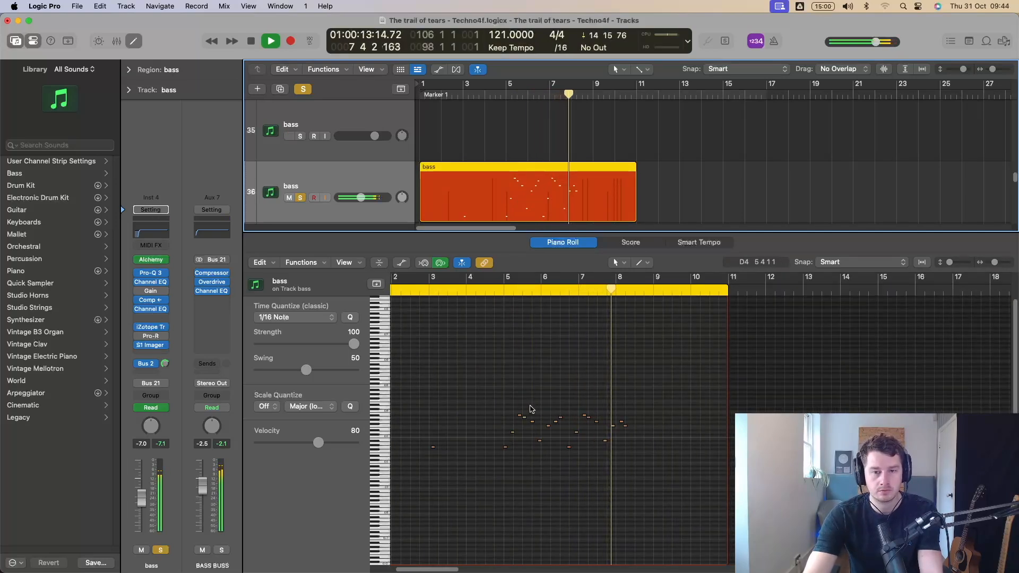
key("space")
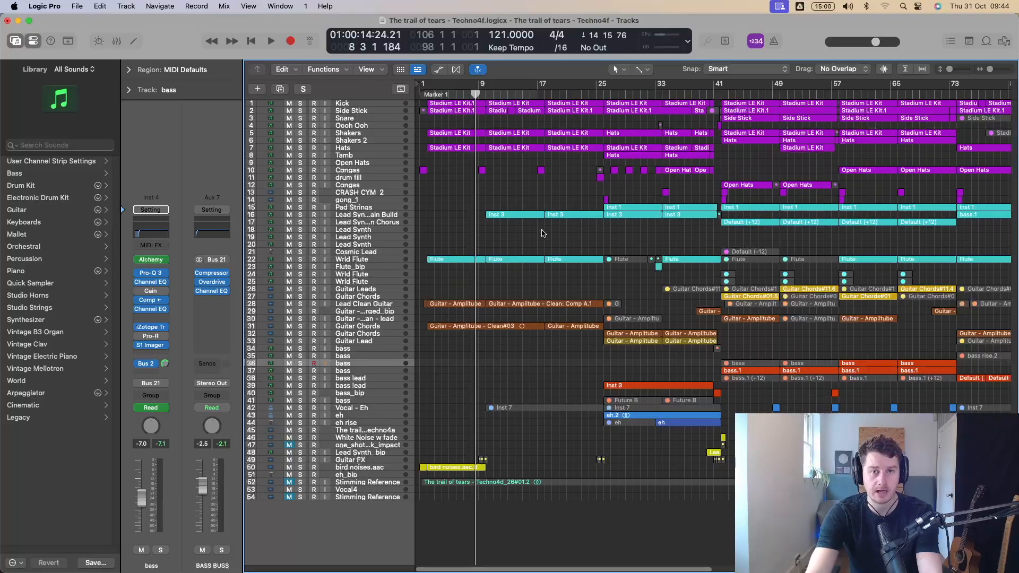
Move the playhead along the ruler to bar 24, then bring it back to bar 9.
left_click_drag(474, 95, 589, 96)
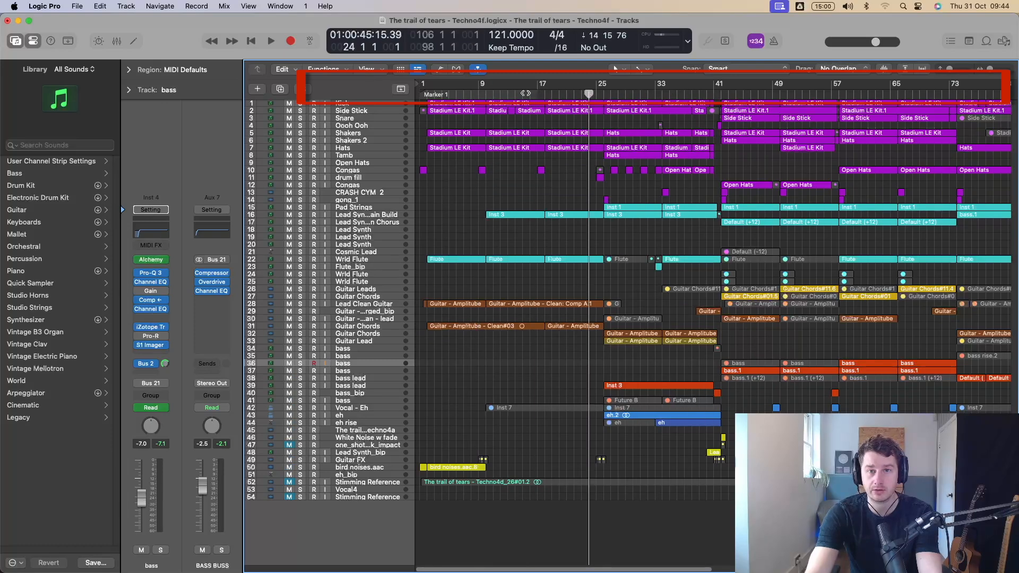
left_click(480, 93)
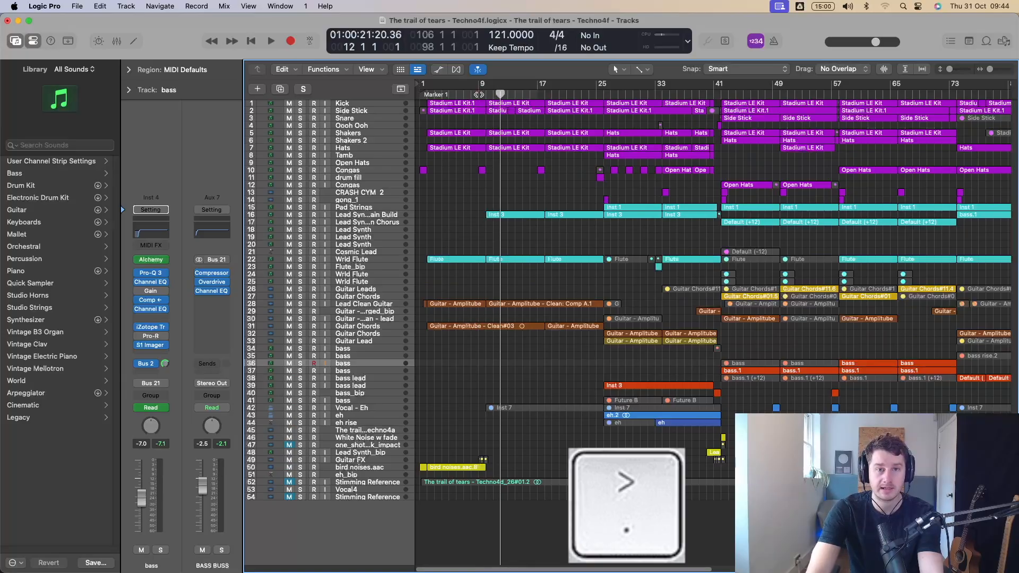
key("comma")
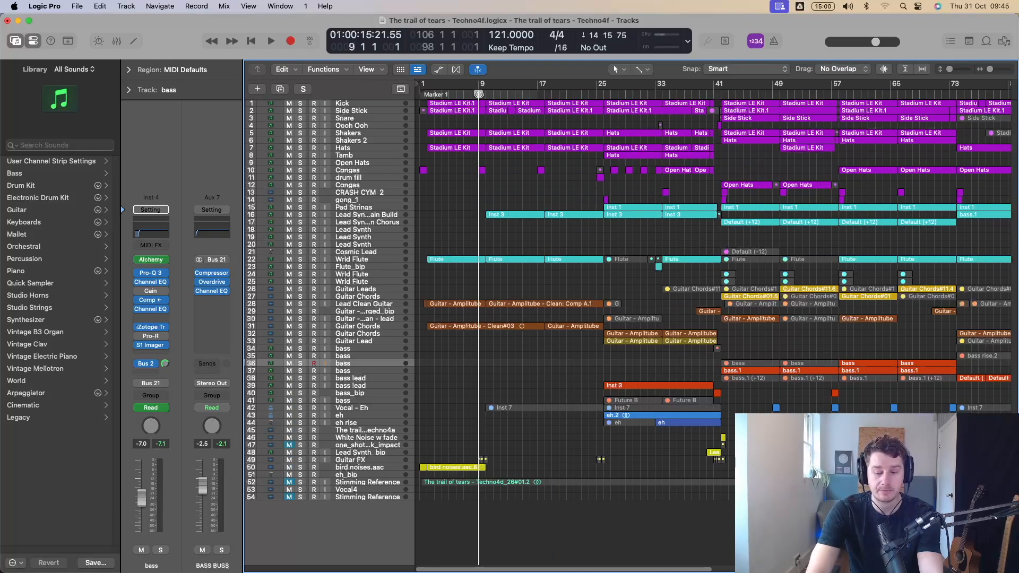
Step the playhead forward one bar at a time to bar 17, then back bar by bar to bar 15.
key("period")
key("period")
key("period")
key("period")
key("period")
key("period")
key("period")
key("period")
key("period")
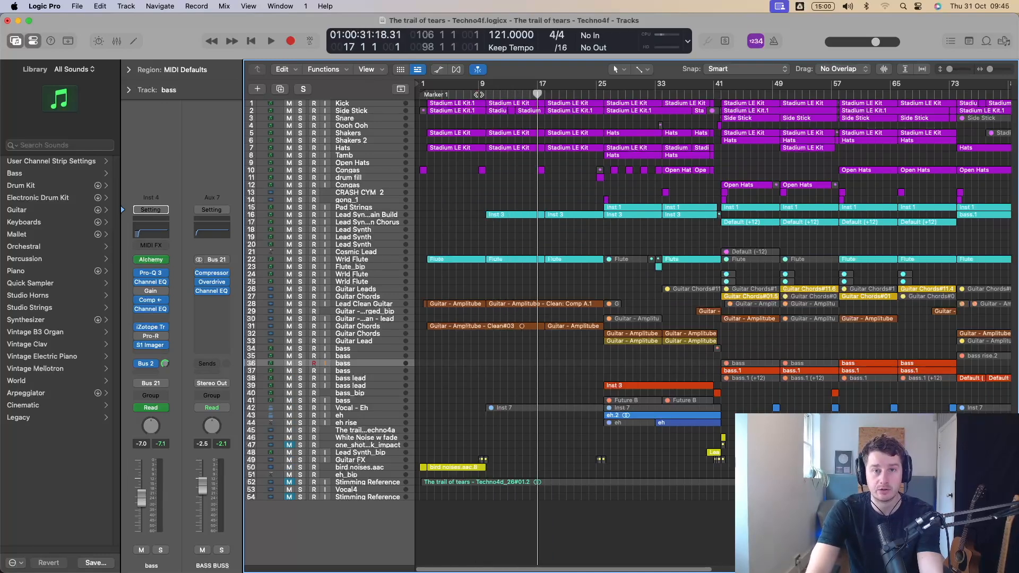
key("comma")
key("comma")
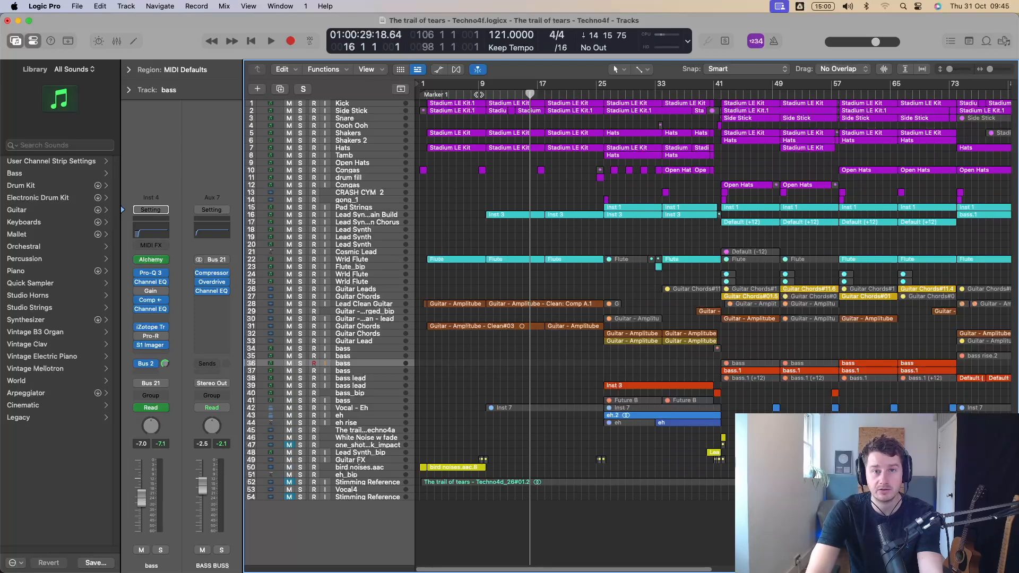
key("comma")
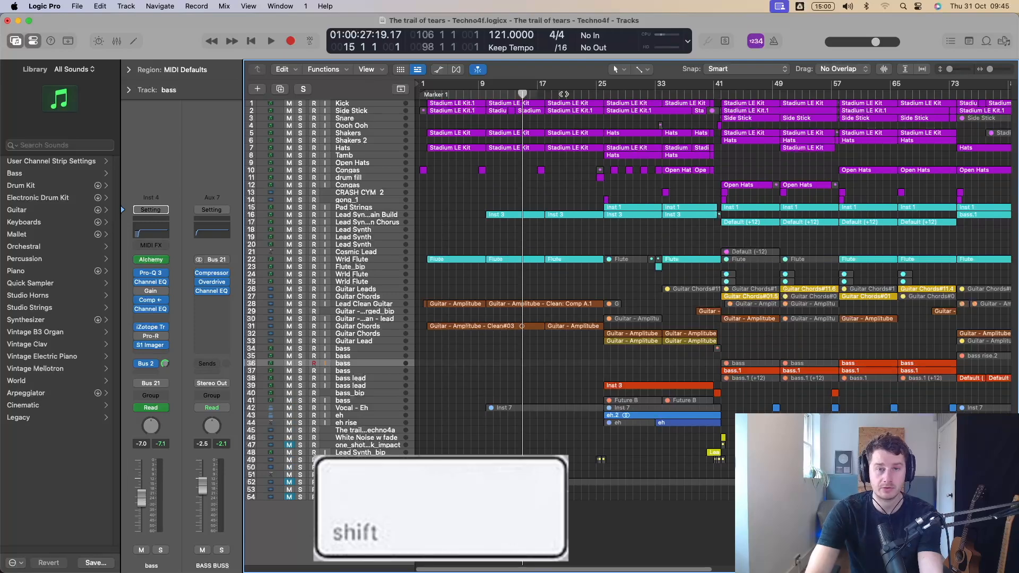
Jump the playhead backward and forward through the arrangement in eight-bar steps, starting from bar 15.
key("shift+comma")
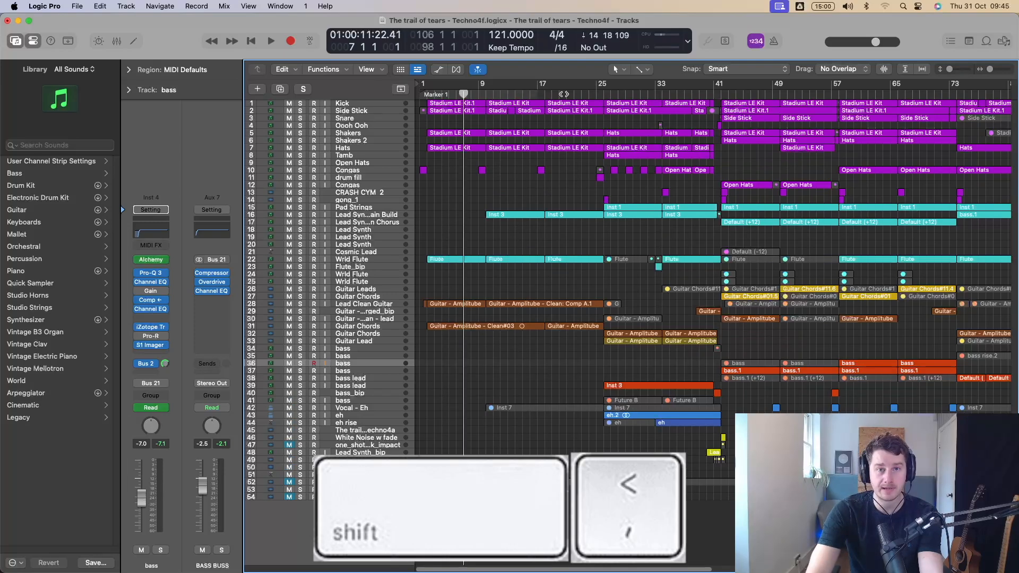
key("shift+period")
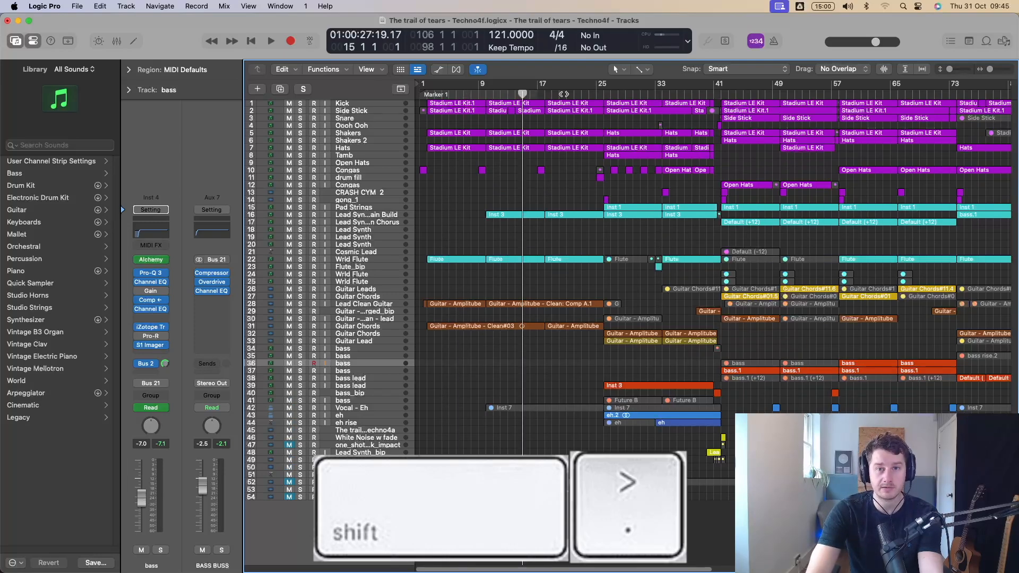
key("shift+period")
key("shift+period")
key("shift+period")
key("shift+period")
key("shift+period")
key("shift+period")
key("shift+comma")
key("shift+comma")
key("shift+comma")
key("shift+comma")
key("shift+comma")
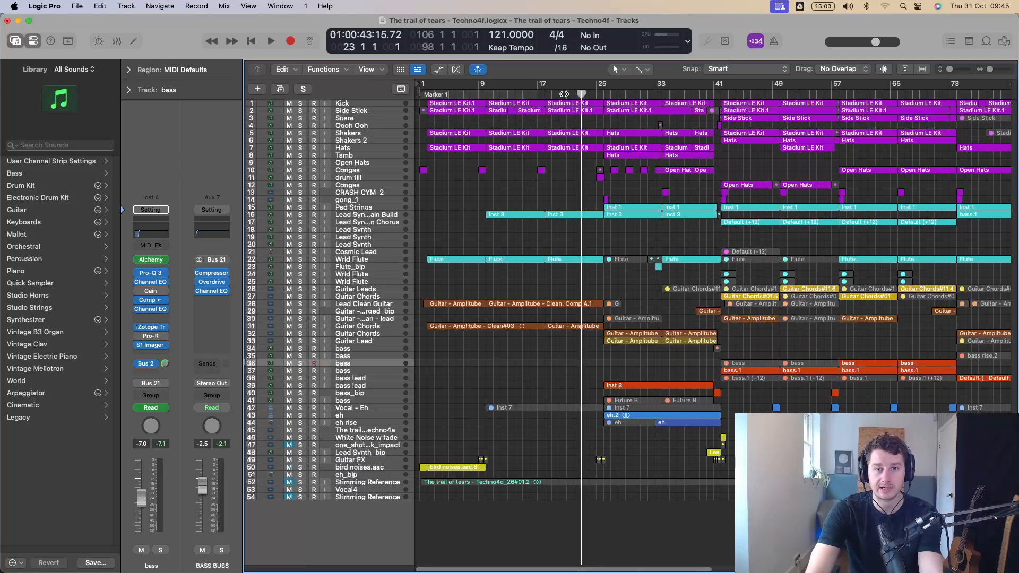
key("shift+comma")
key("shift+comma")
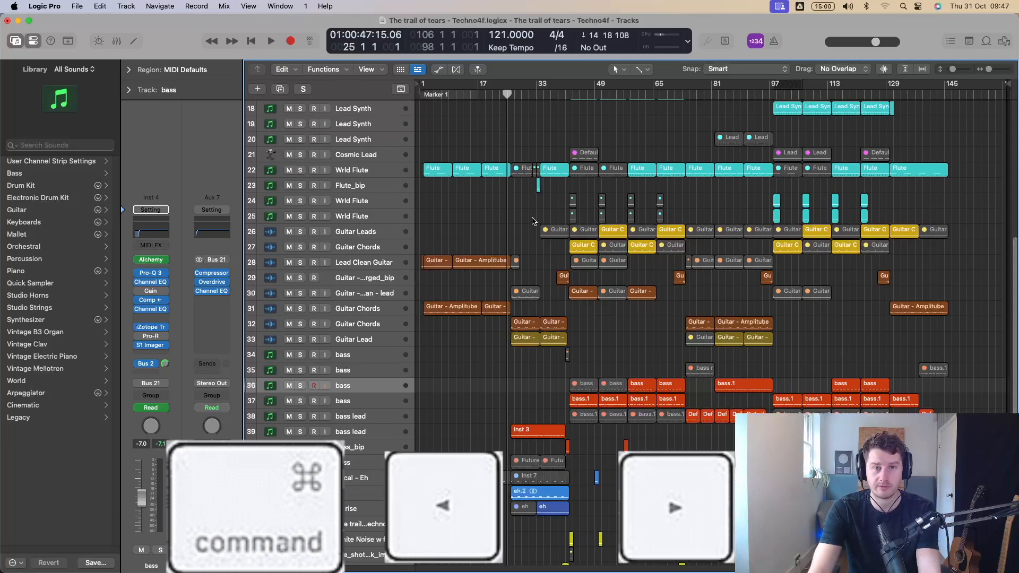
Enlarge the track heights vertically around bass track 36, then shrink them again to show more tracks.
key("super+Down")
key("super+Down")
key("super+Down")
key("super+Down")
key("super+Down")
key("super+Down")
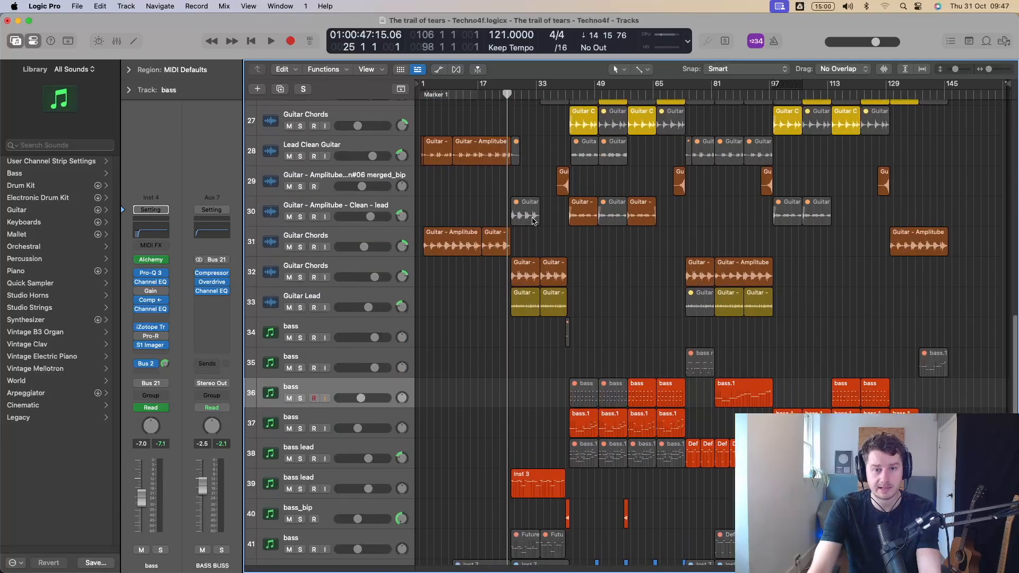
key("super+Down")
key("super+Down")
key("super+Down")
key("super+Down")
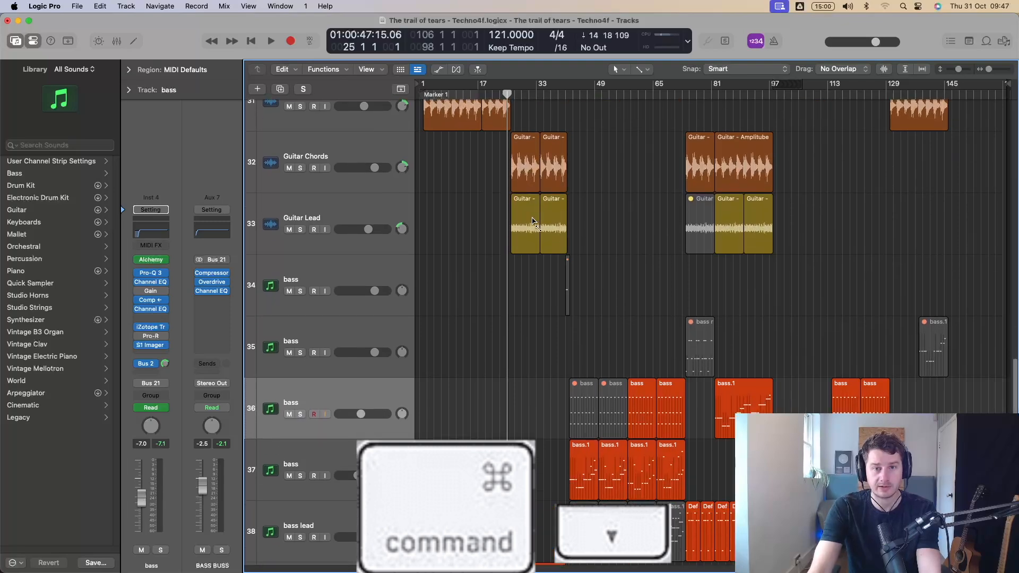
key("super+Up")
key("super+Up")
key("super+Up")
key("super+Up")
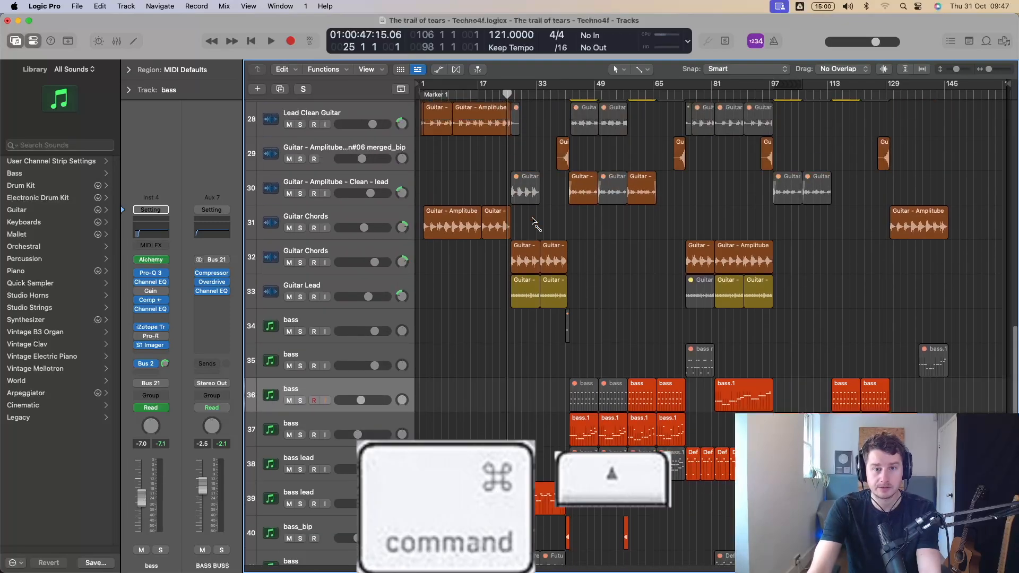
key("super+Up")
key("super+Up")
key("super+Up")
Magnify the timeline horizontally around bar 25, then zoom back out to the full song length.
key("super+Right")
key("super+Right")
key("super+Right")
key("super+Right")
key("super+Right")
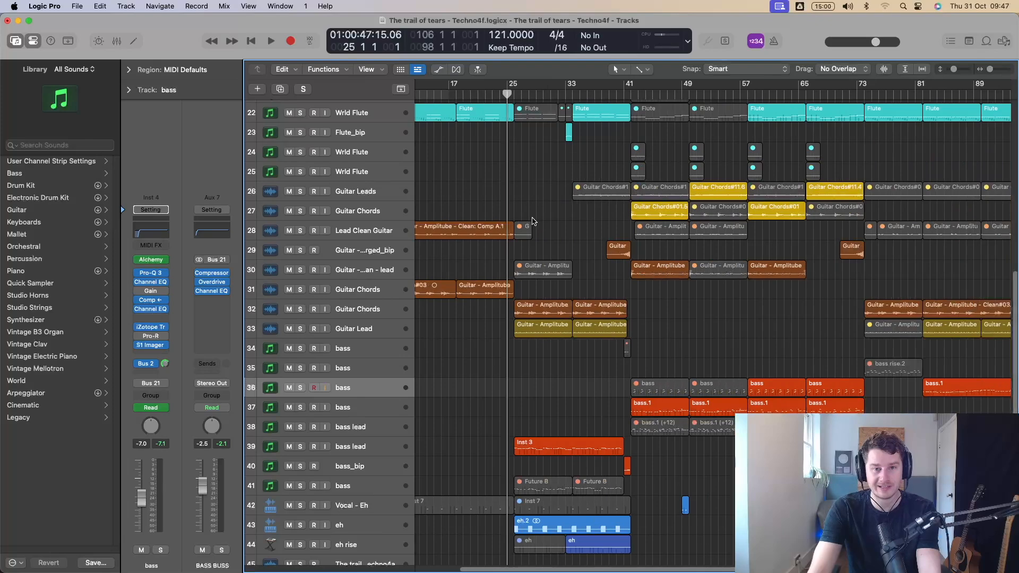
key("super+Right")
key("super+Right")
key("super+Right")
key("super+Right")
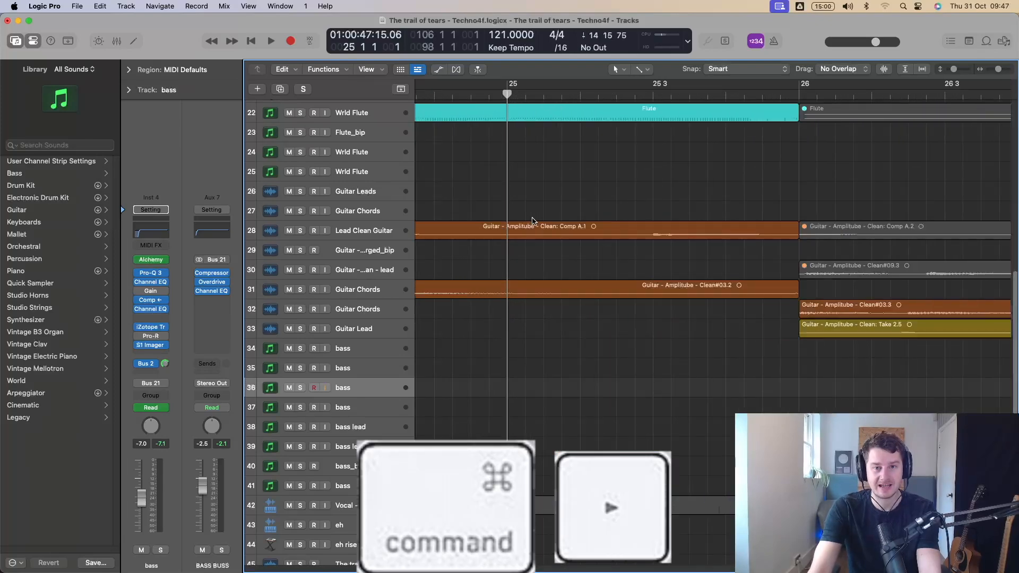
key("super+Left")
key("super+Left")
key("super+Left")
key("super+Left")
key("super+Left")
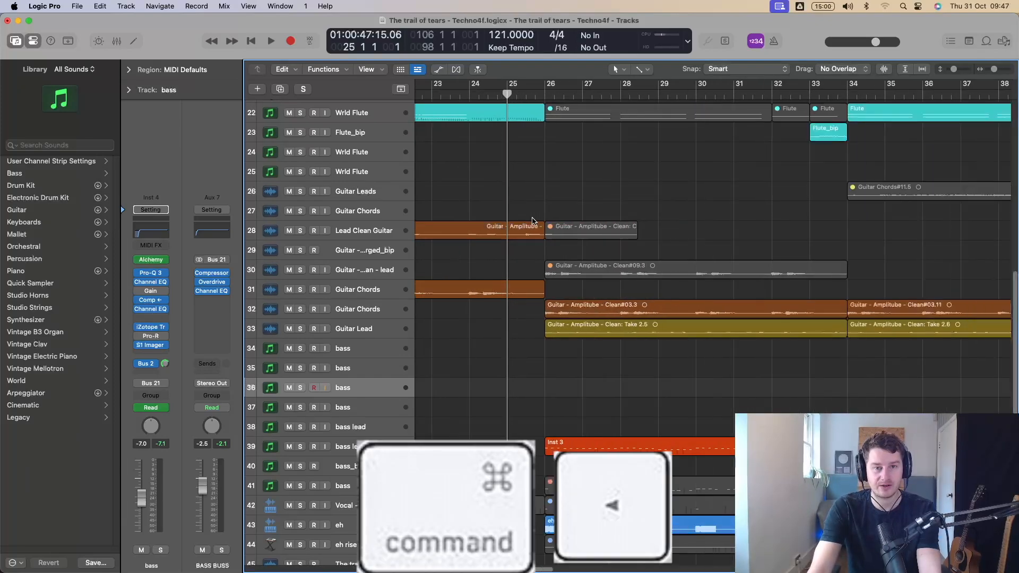
key("super+Left")
key("super+Left")
key("super+Left")
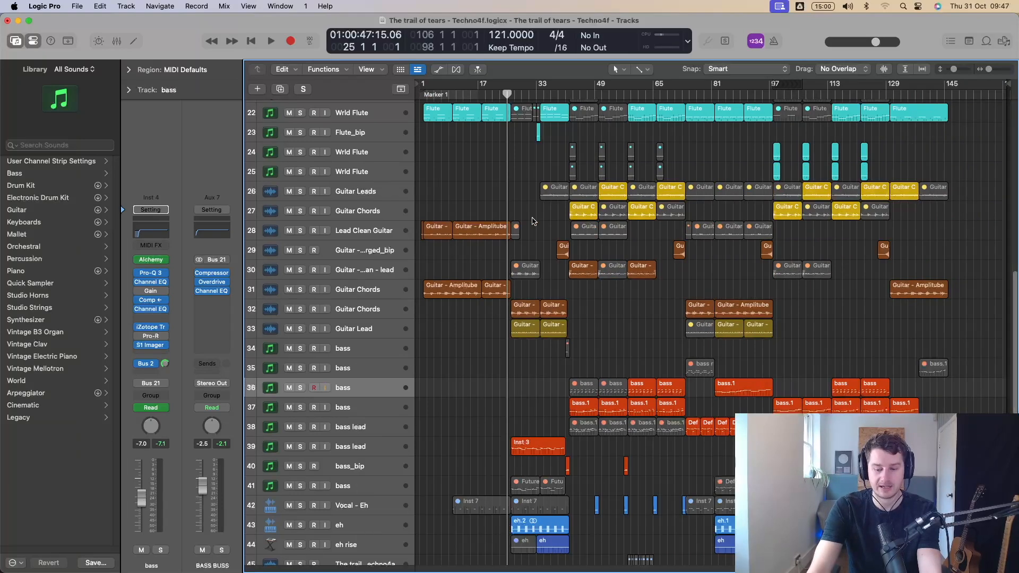
Magnify the arrangement both vertically and horizontally around bass track 36, then return to the overview.
key("super+Down")
key("super+Down")
key("super+Down")
key("super+Down")
key("super+Down")
key("super+Down")
key("super+Down")
key("super+Down")
key("super+Right")
key("super+Right")
key("super+Right")
key("super+Right")
key("super+Right")
key("super+Right")
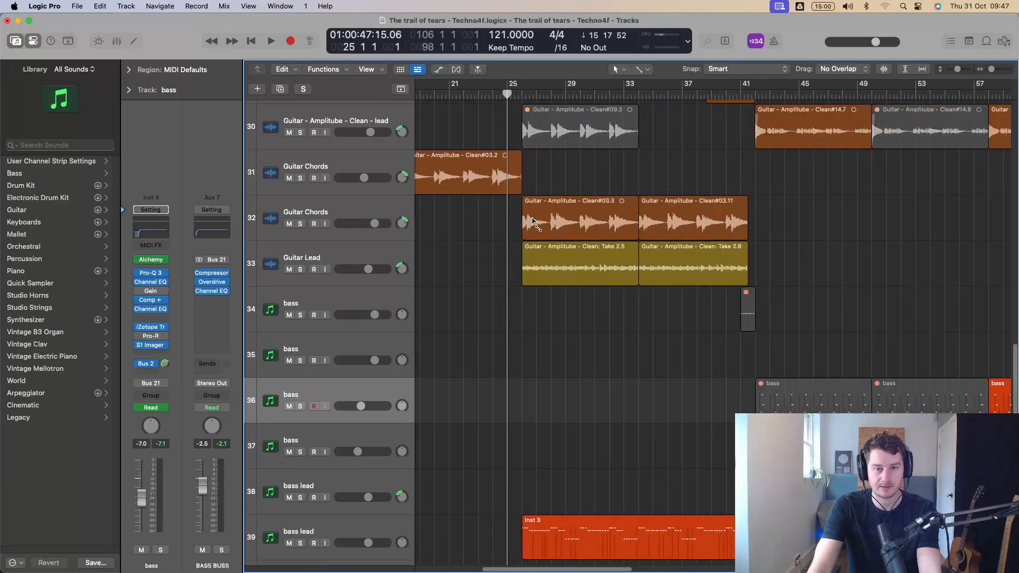
key("super+Down")
key("super+Down")
key("z")
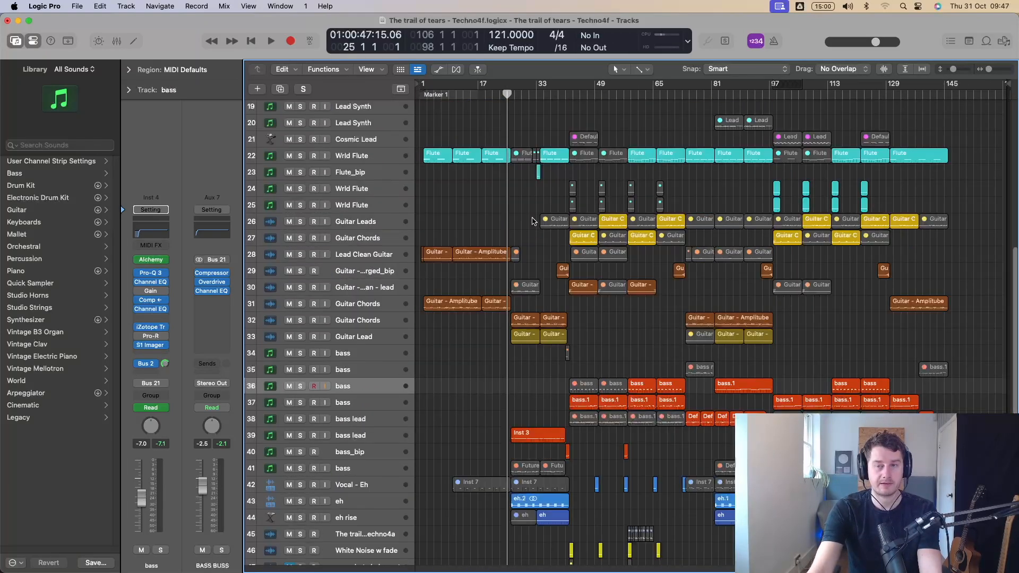
Zoom in area by area on the Guitar Chords waveform at bar 40, then fit the whole arrangement in view.
left_click_drag(955, 70, 991, 71)
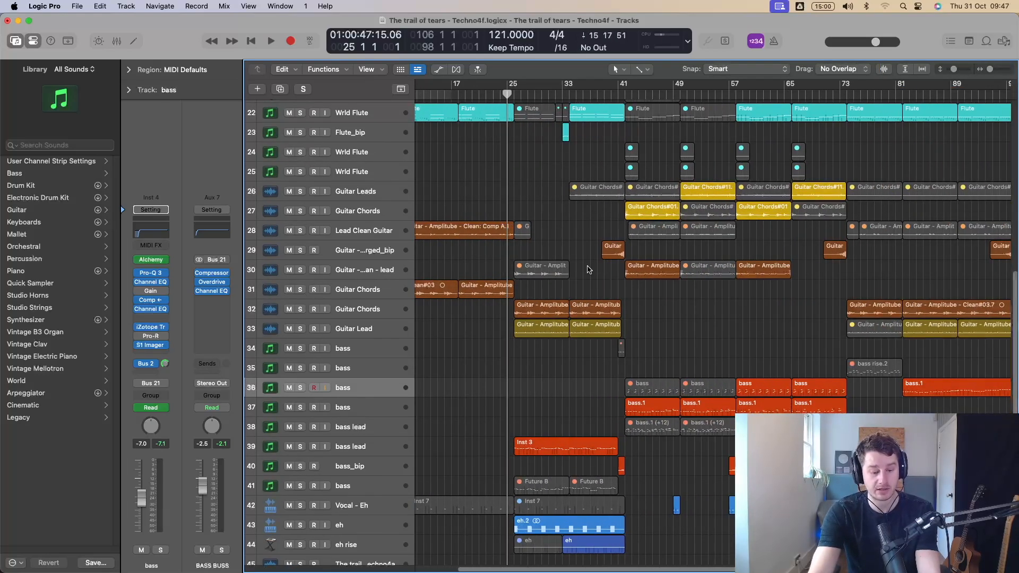
key("ctrl+alt")
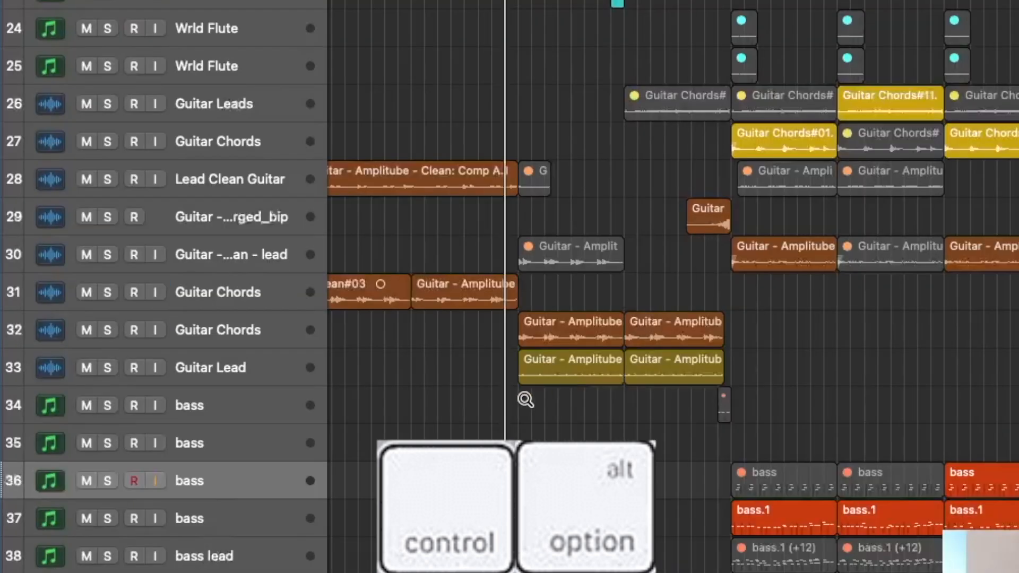
left_click_drag(513, 412, 751, 307)
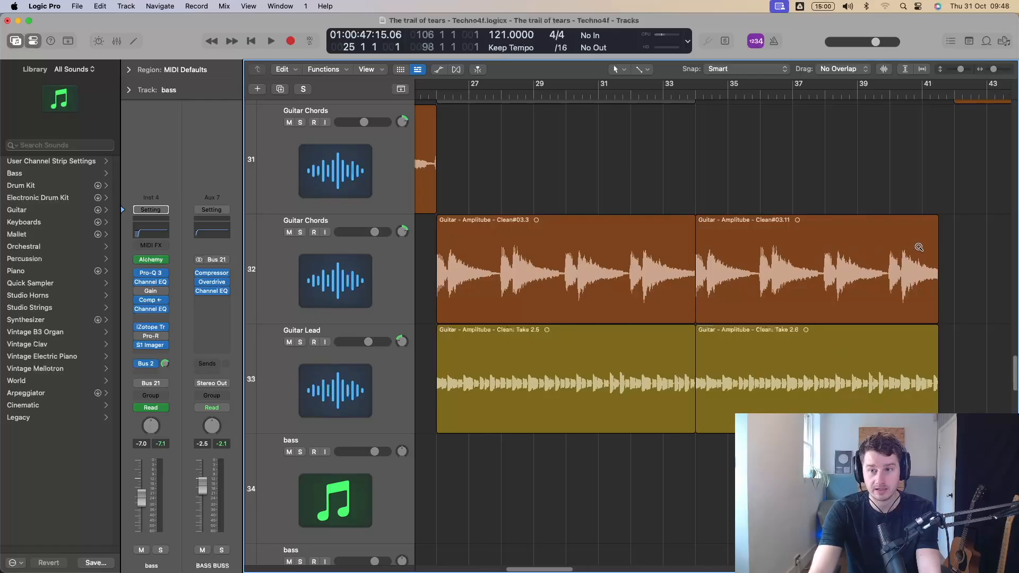
left_click_drag(927, 243, 879, 302)
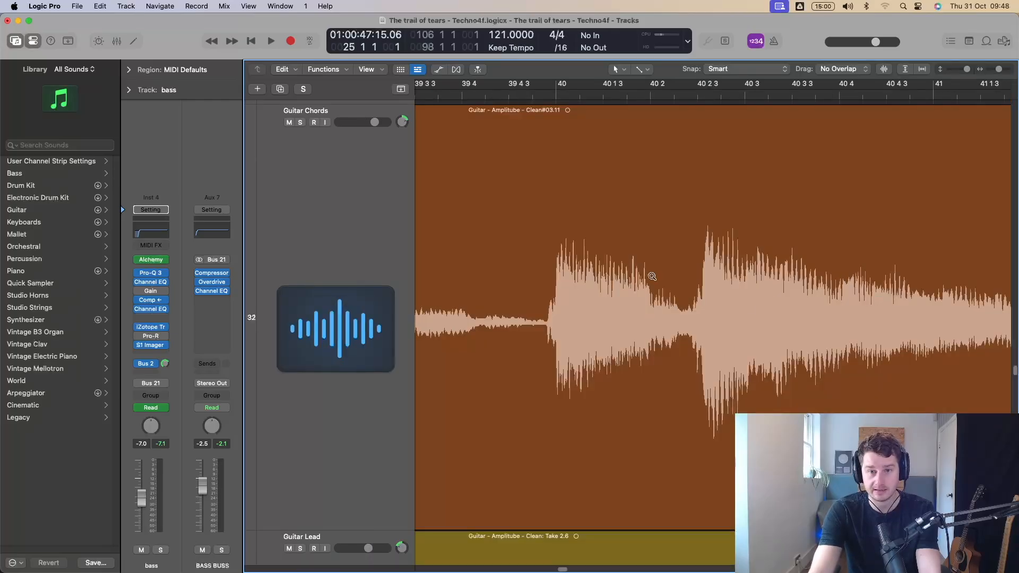
left_click_drag(642, 270, 537, 348)
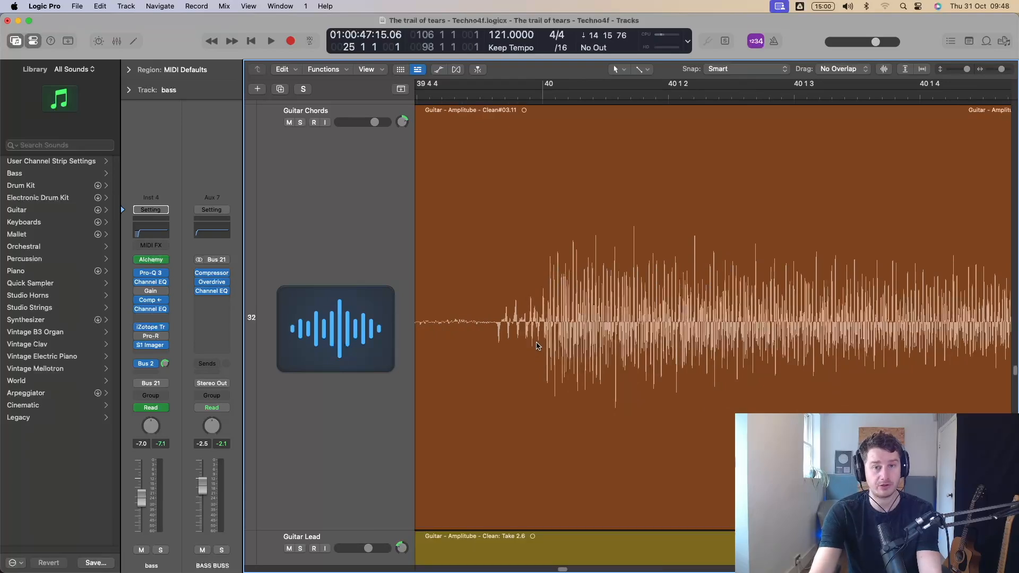
key("z")
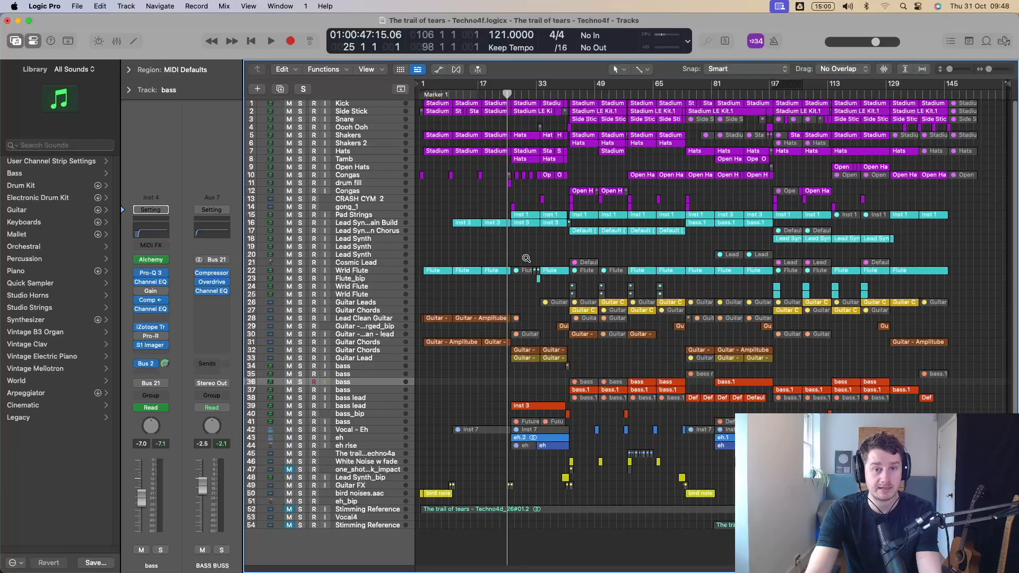
Set a cycle range from bar 18 to bar 26 and play the soloed Wrld Flute track within it, then stop.
left_click_drag(526, 253, 416, 334)
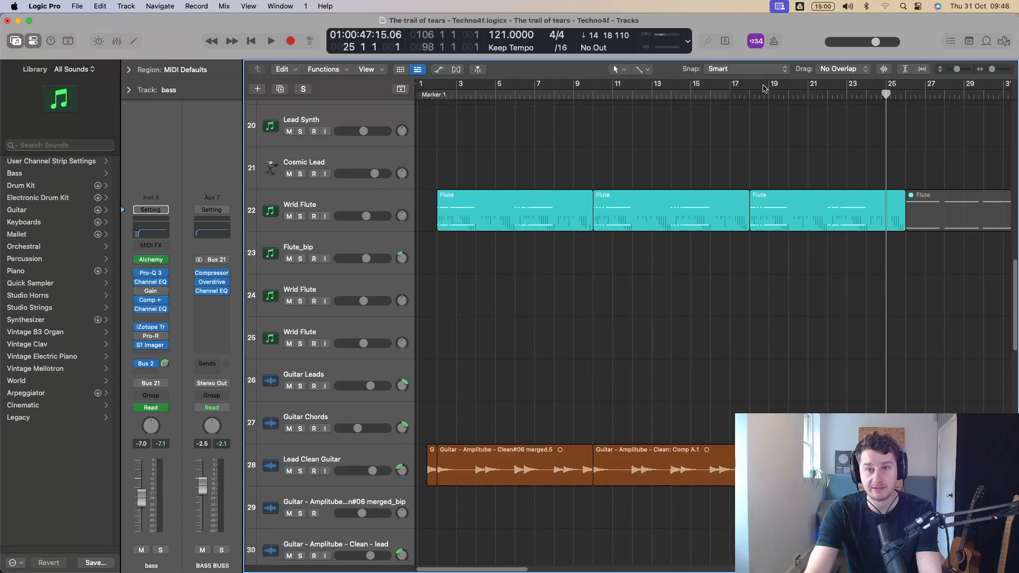
left_click_drag(750, 90, 897, 90)
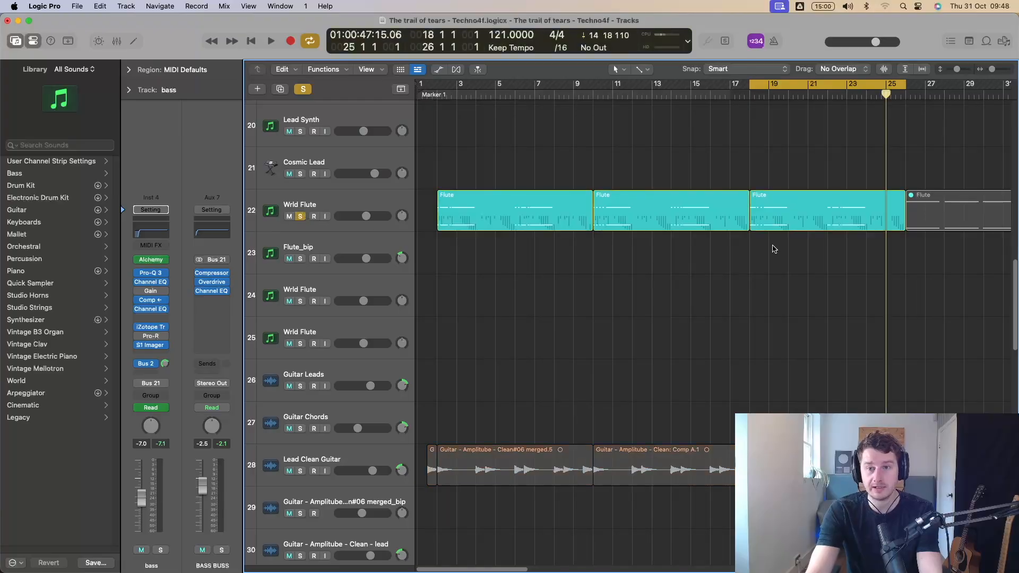
key("space")
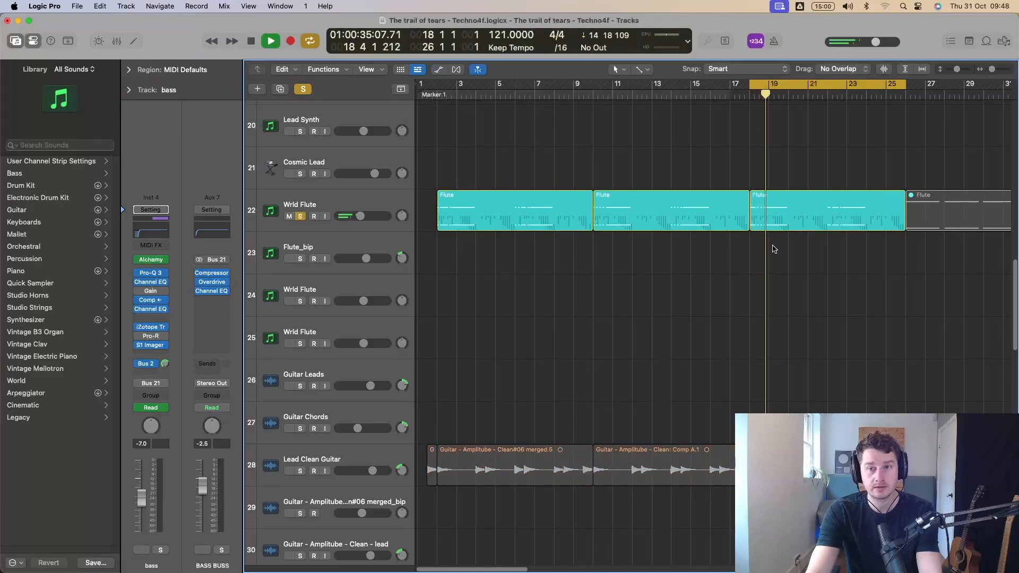
key("space")
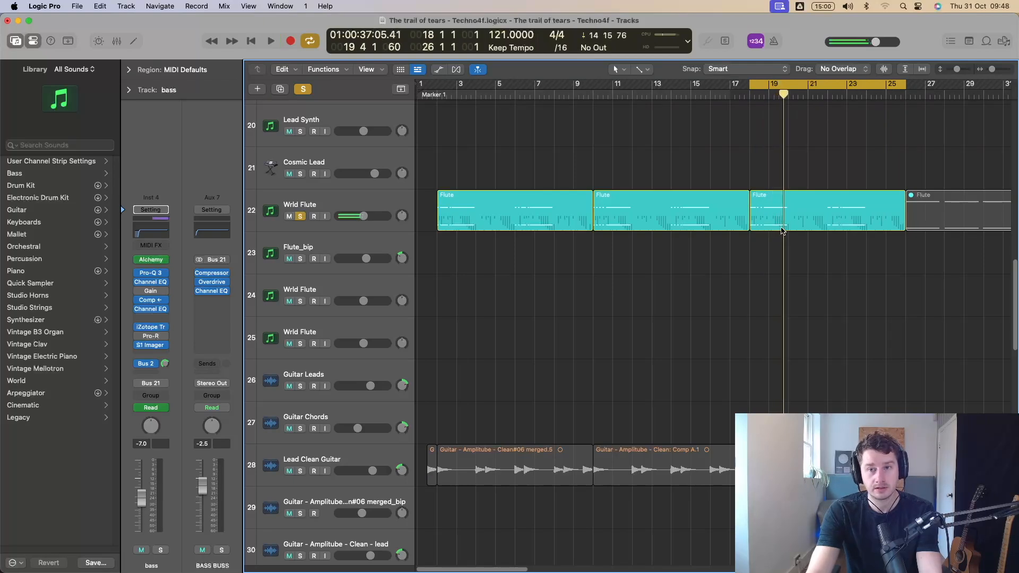
Select the Flute region at bar 18 on the Wrld Flute track, transpose it up 7 semitones and audition it.
left_click(807, 222)
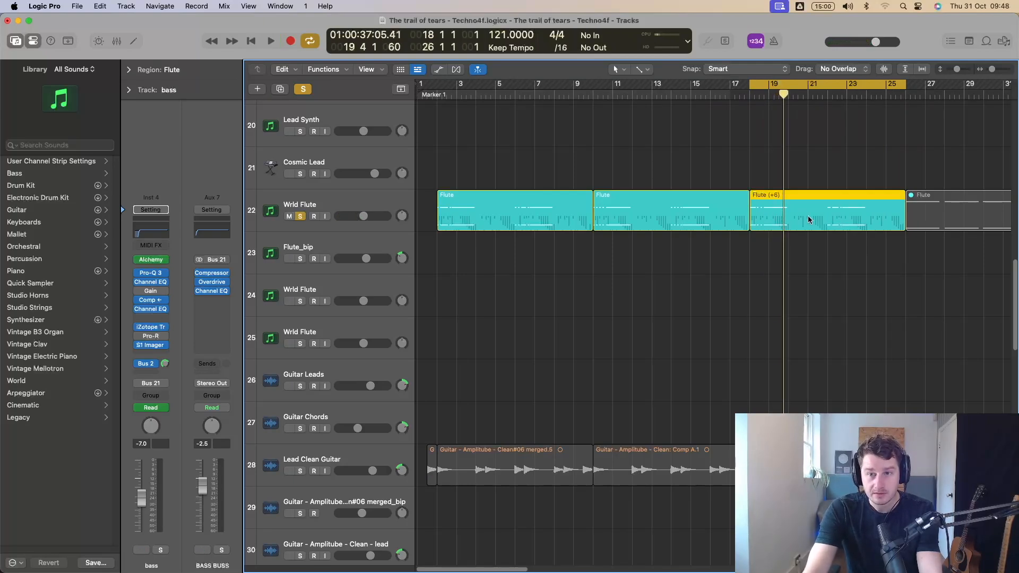
key("alt+Up")
key("space")
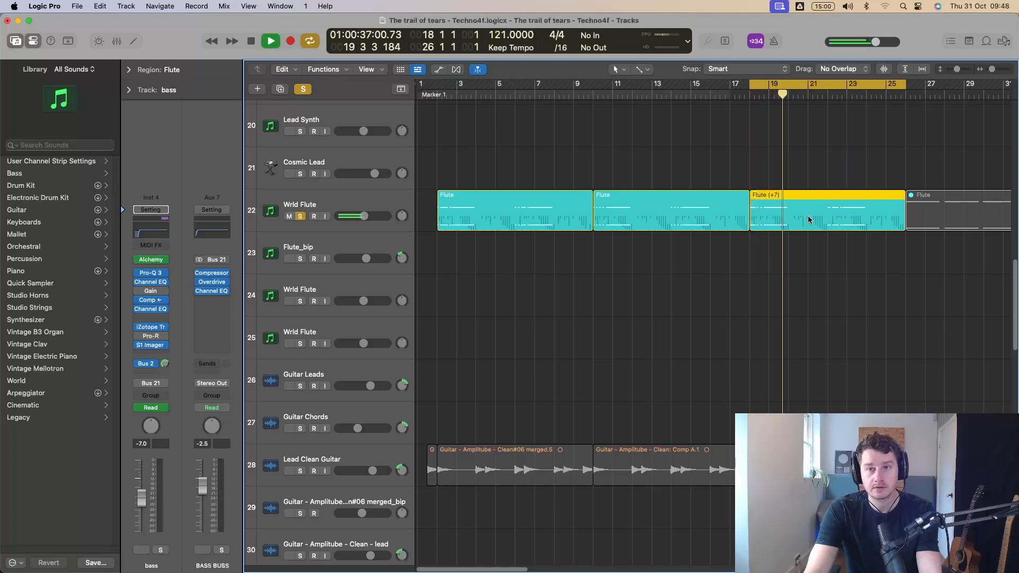
key("space")
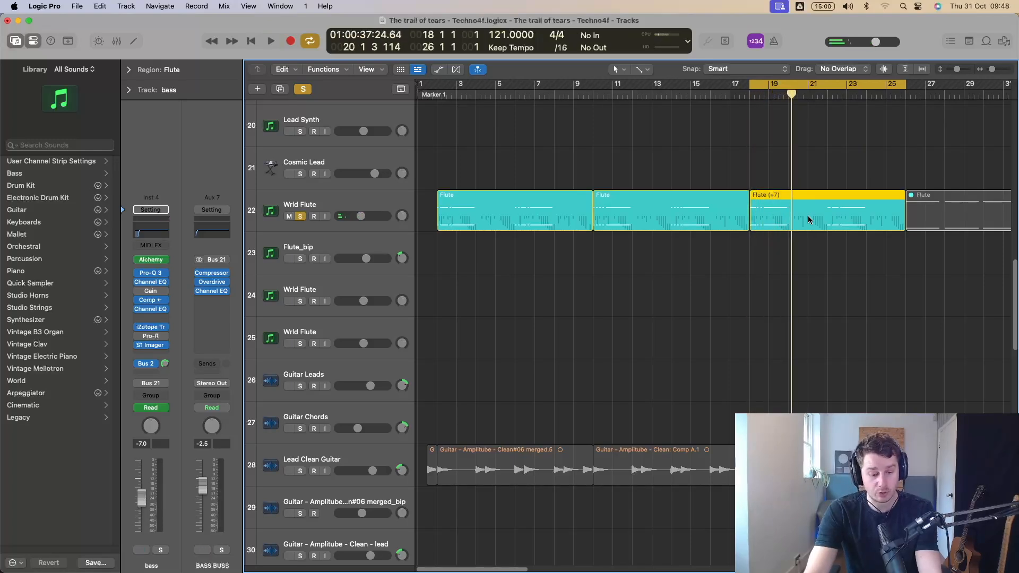
Transpose the selected Flute region down to -7 semitones, then return it to its original pitch.
key("alt")
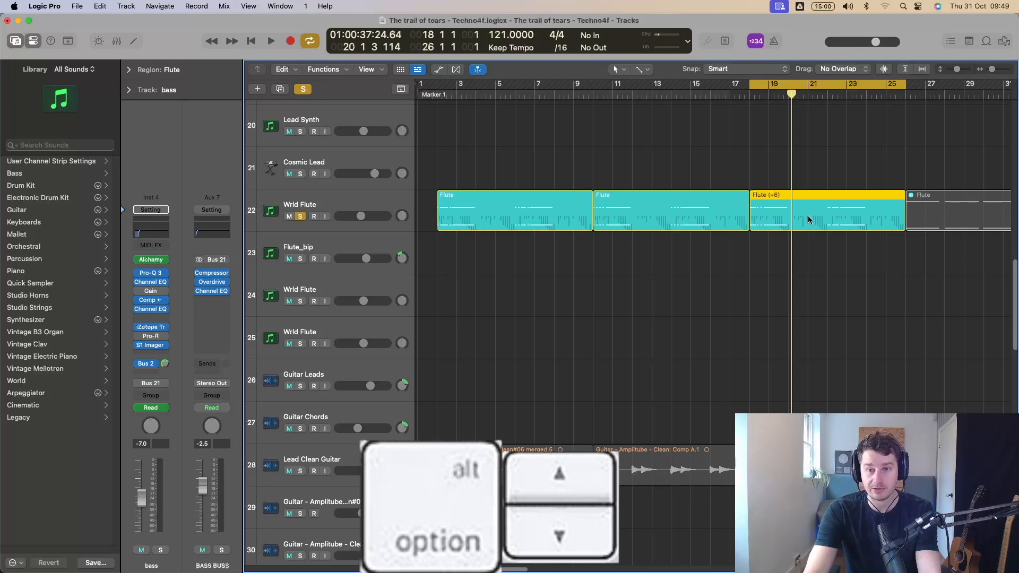
key("alt+Down")
key("alt+Down")
key("alt+Down")
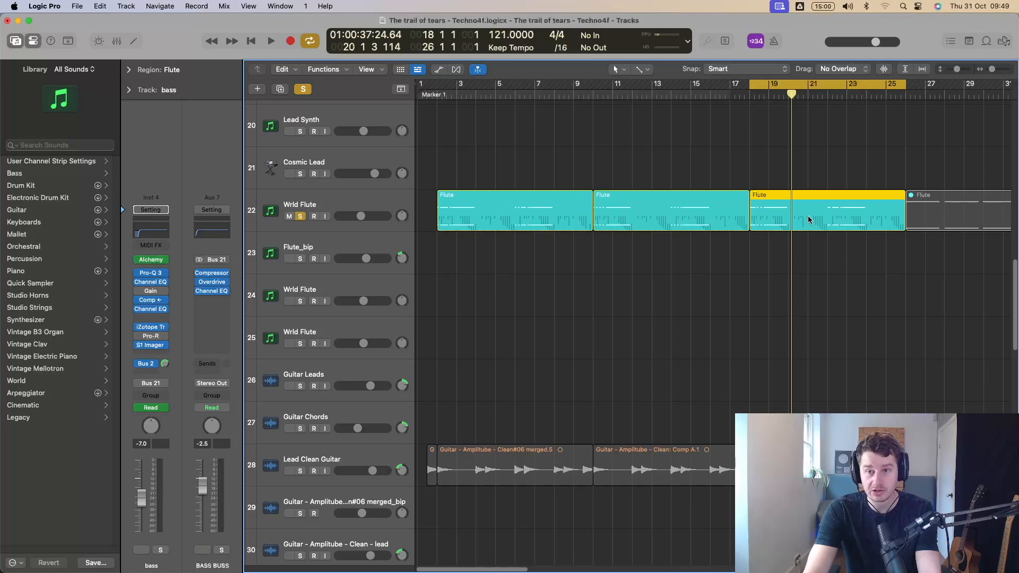
key("alt+Down")
key("alt+Down")
key("alt+Down")
key("alt+Down")
key("alt+Down")
key("alt+Down")
key("alt+Down")
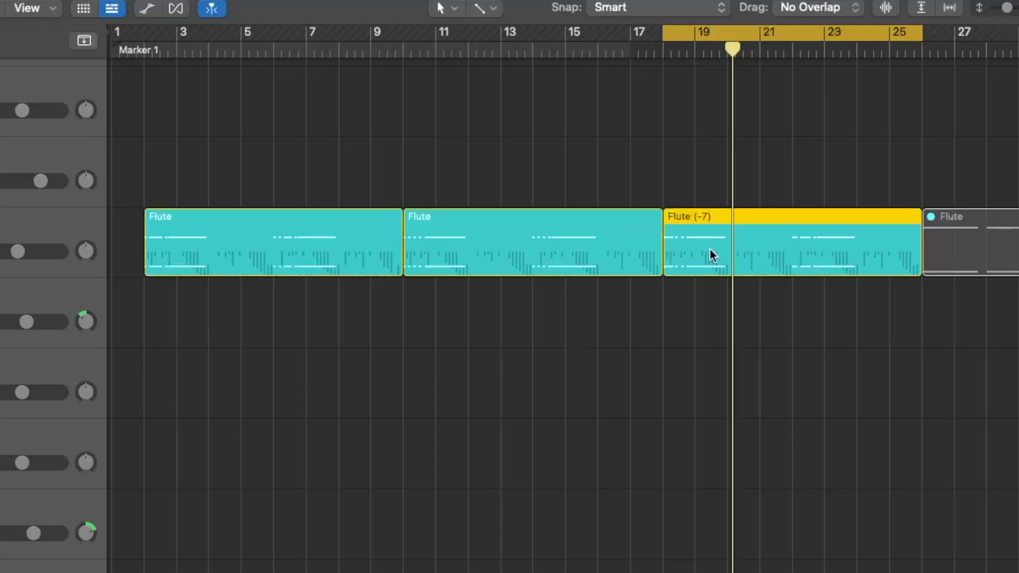
key("alt+Up")
key("alt+Up")
key("alt+Up")
key("alt+Up")
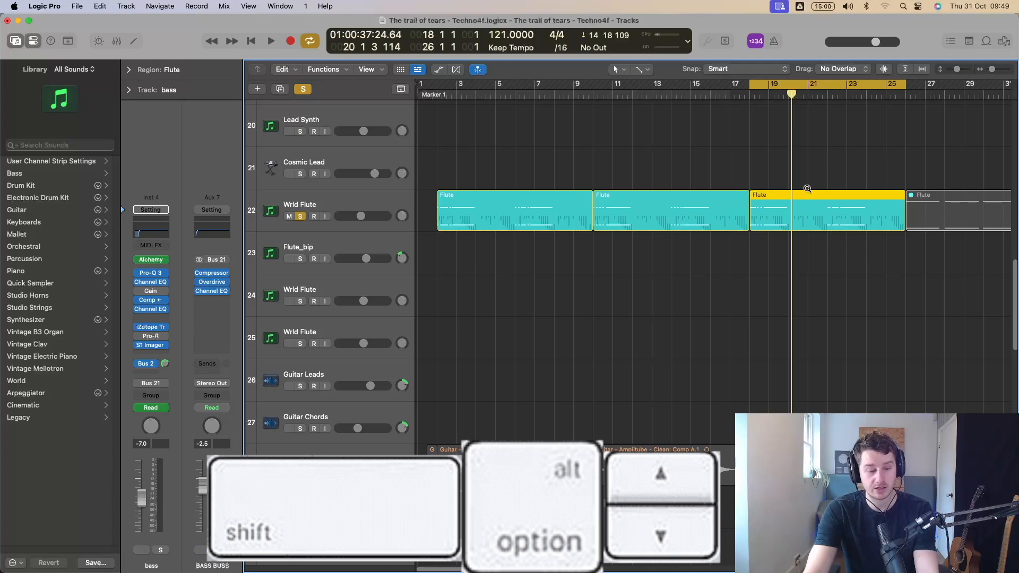
Transpose the Flute region by octaves to +24 semitones and audition it, then lower it to -12 and audition it again.
key("alt+shift+Up")
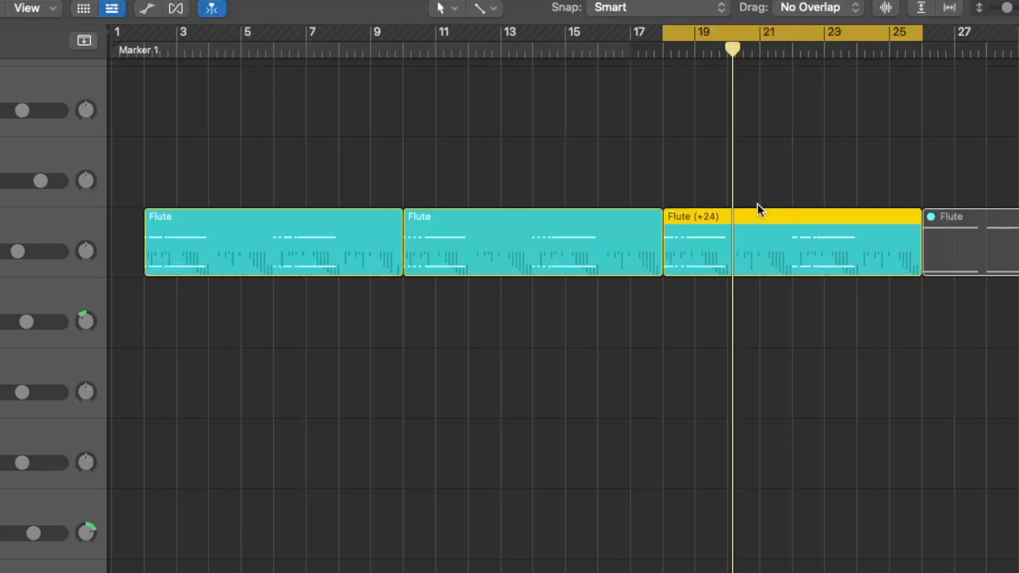
key("space")
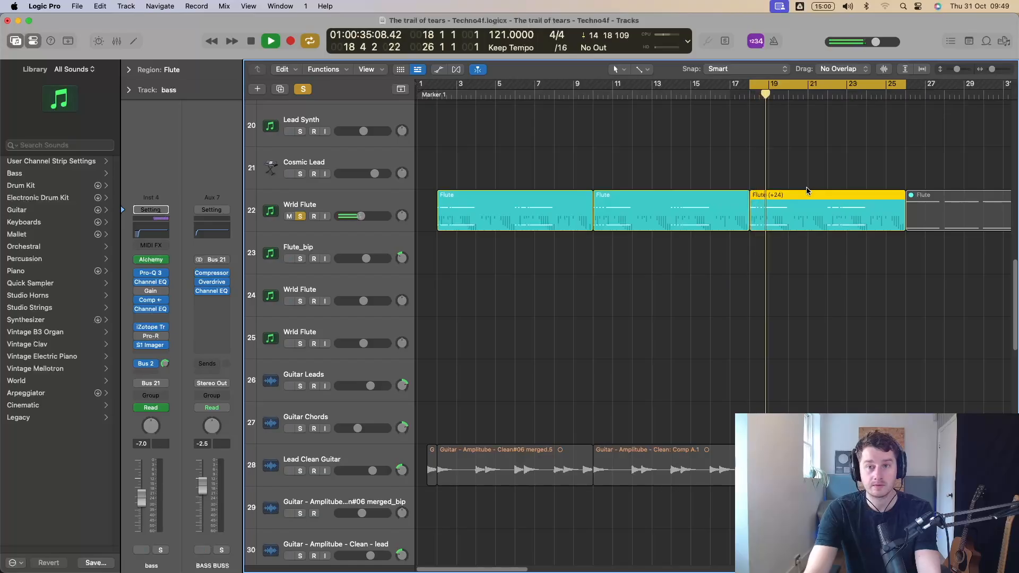
key("space")
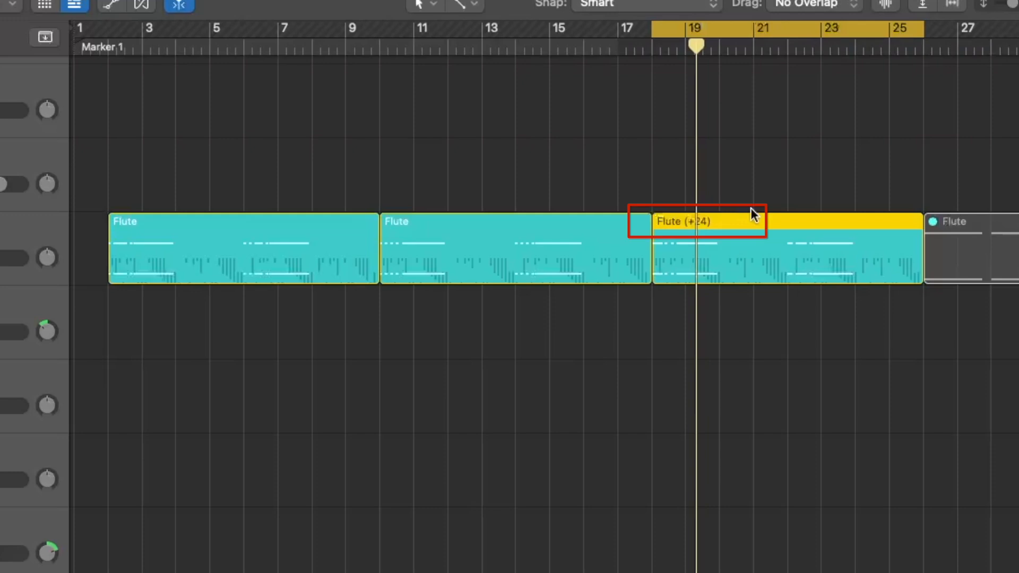
key("alt+shift+Down")
key("alt+shift+Down")
key("alt+shift+Down")
key("space")
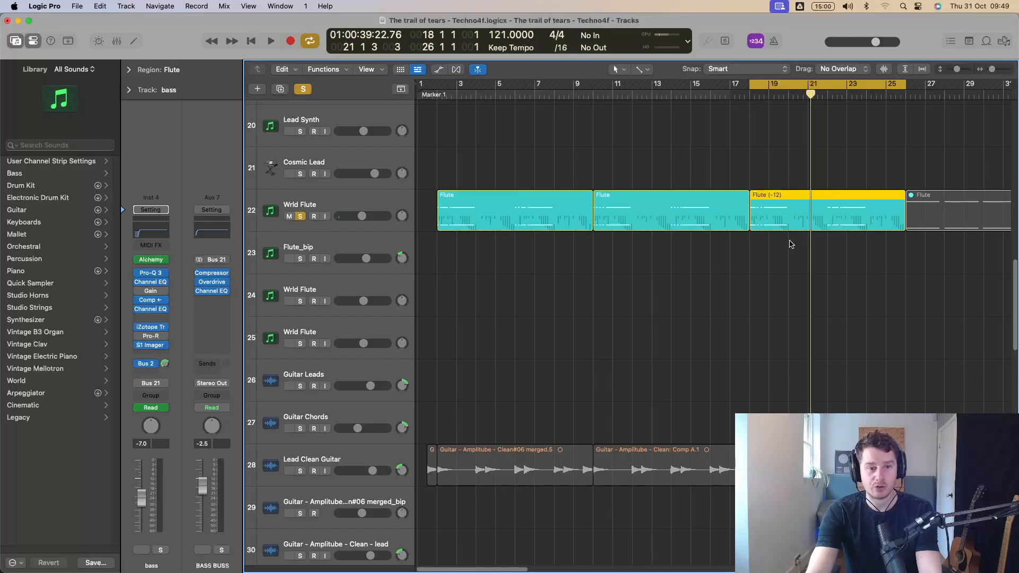
Select the clean guitar region at bar 18 on Guitar Chords track 31, solo the track and audition the region.
scroll(792, 244, "up", 15)
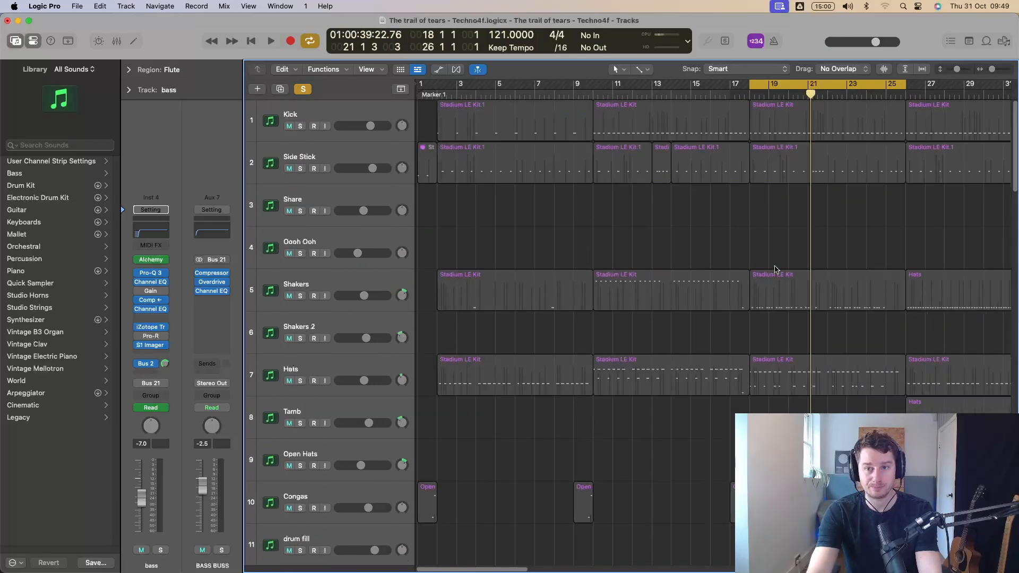
scroll(775, 269, "down", 20)
left_click(773, 268)
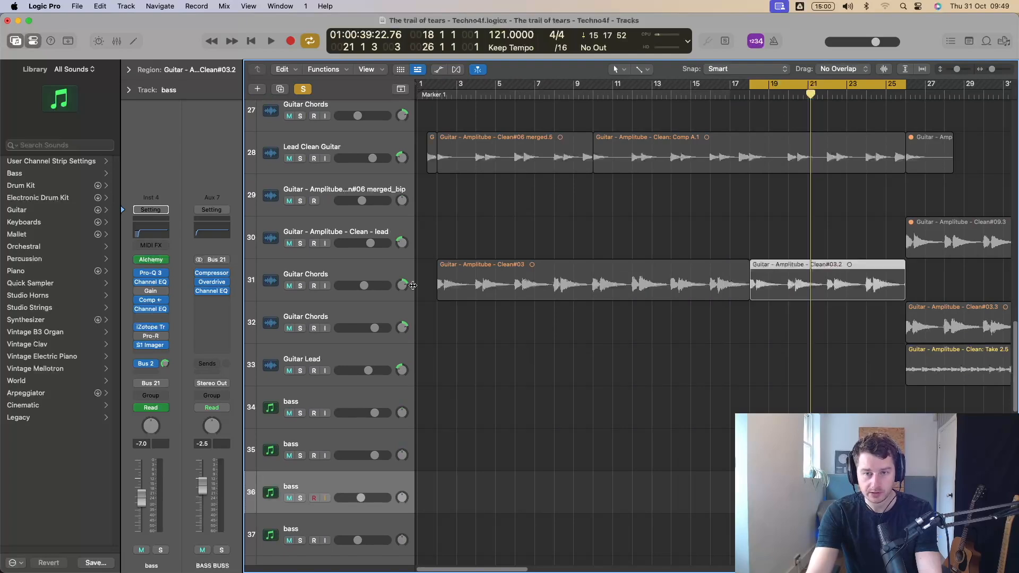
left_click(300, 286)
key("shift+space")
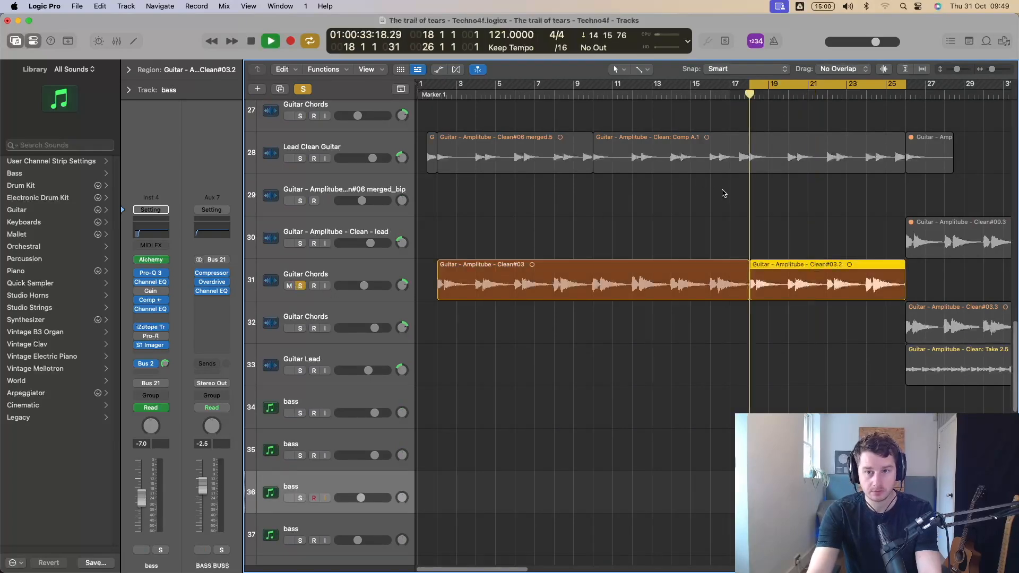
key("space")
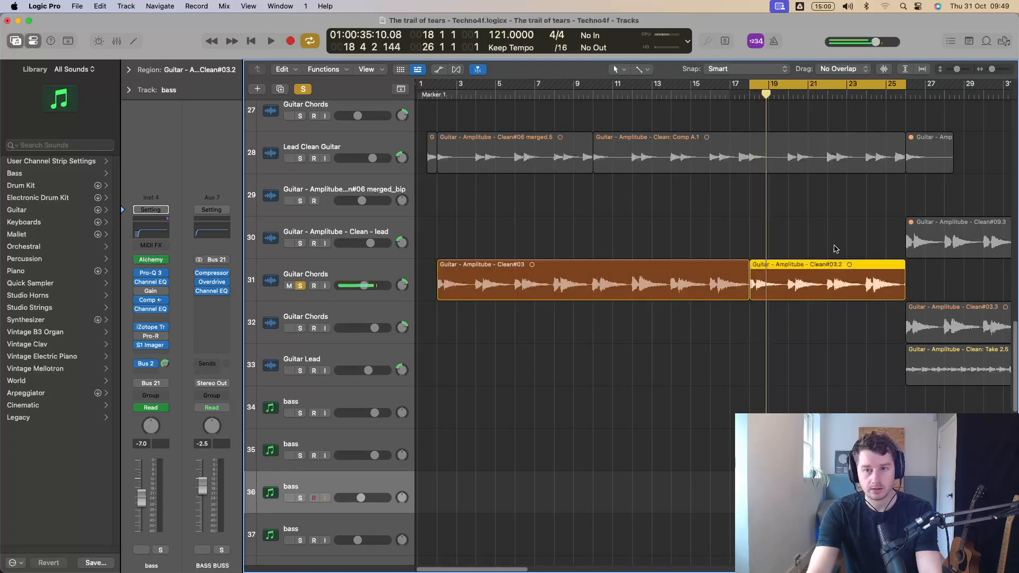
Audition the selected guitar audio region transposed up 12 semitones, then transposed to -12 semitones.
key("shift+alt+Up")
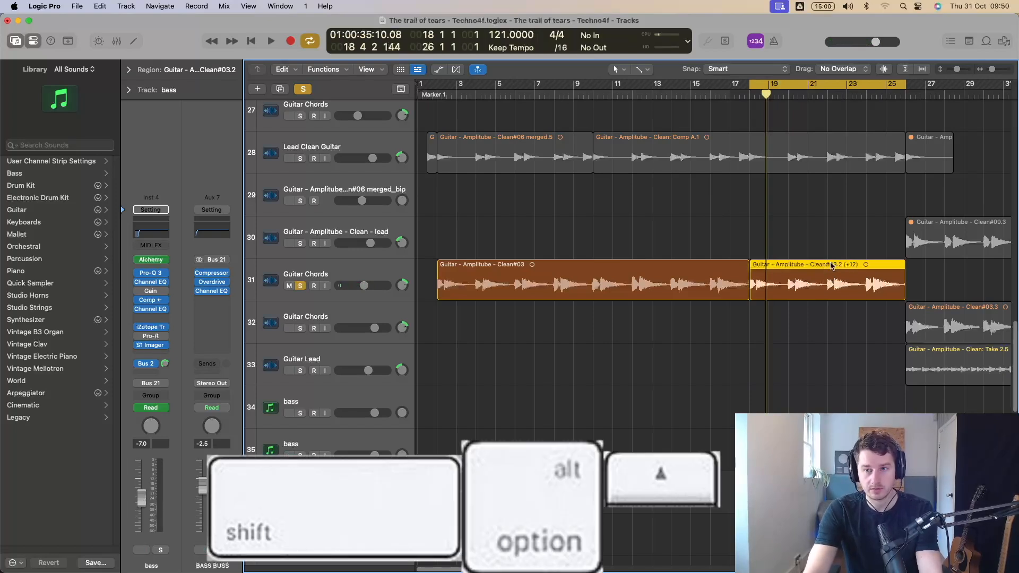
key("space")
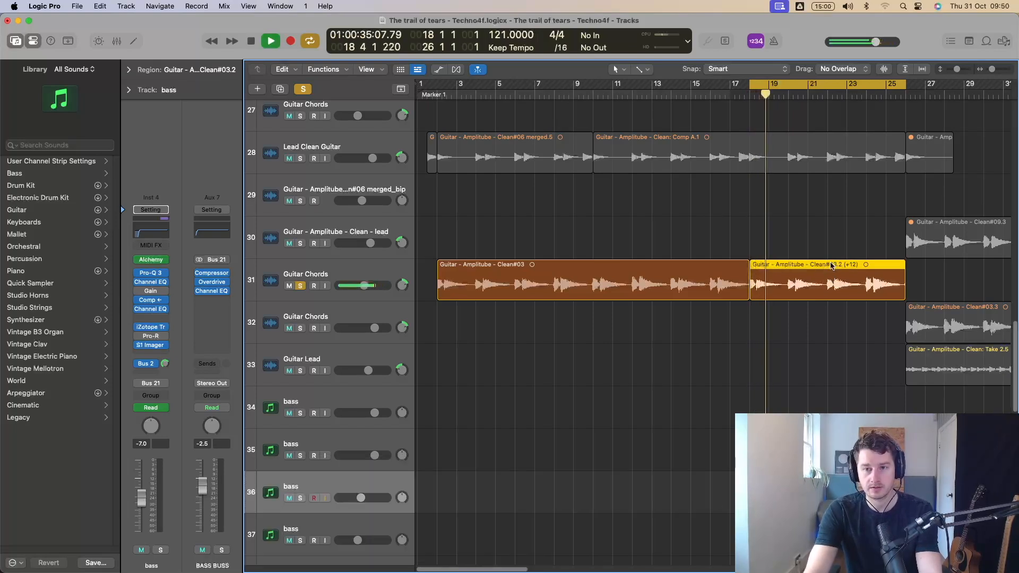
key("space")
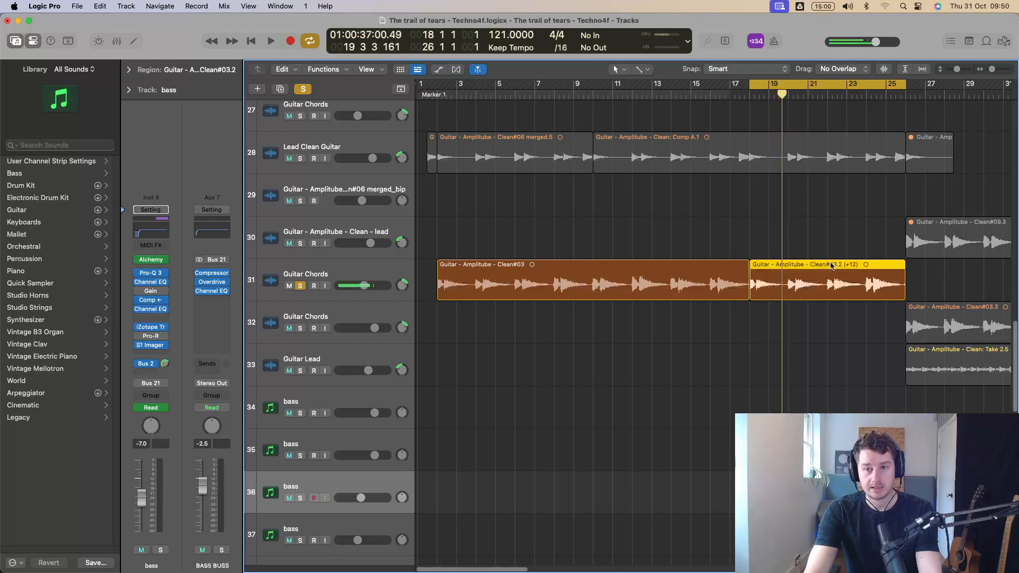
key("shift+alt+Down")
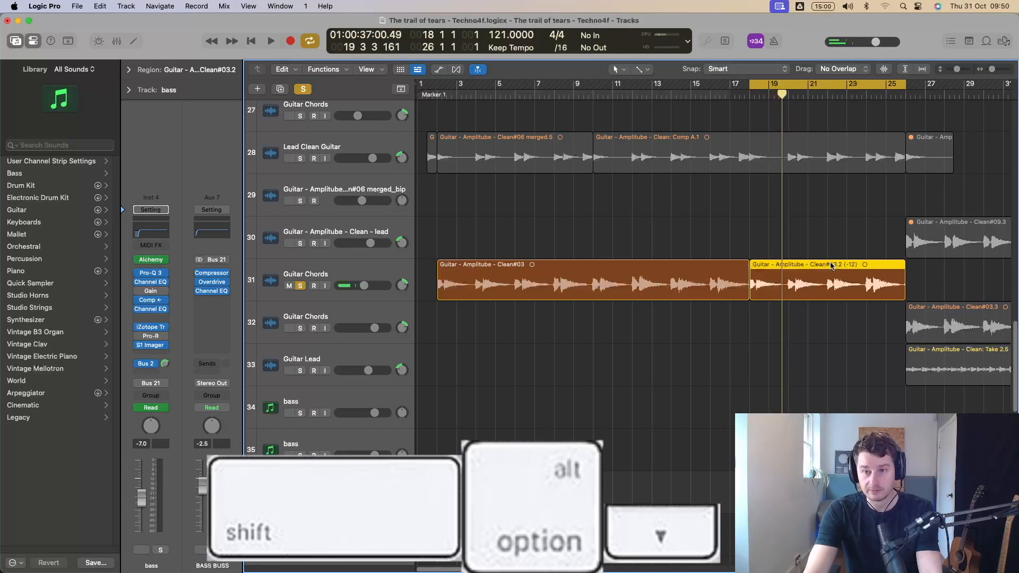
key("space")
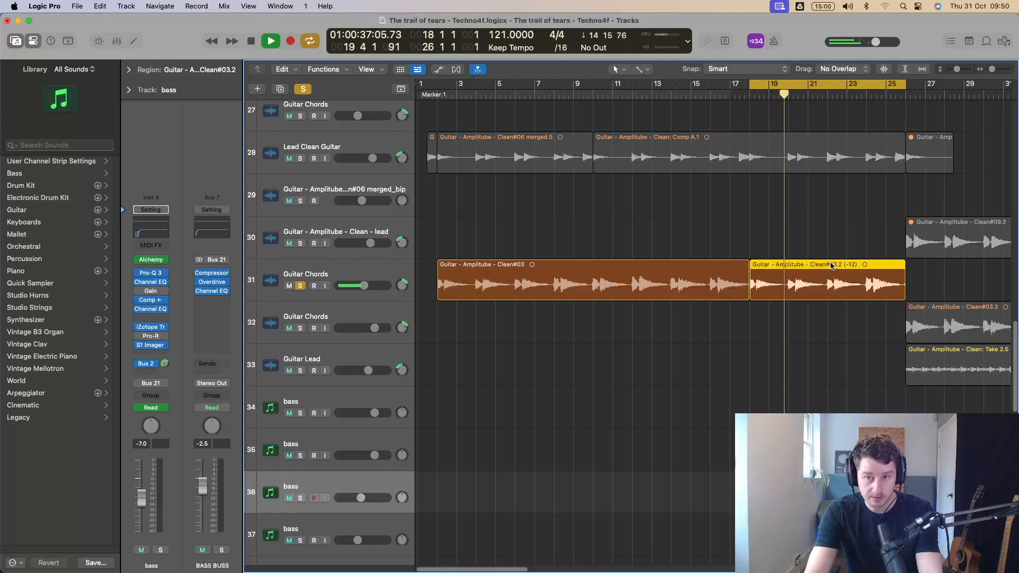
key("space")
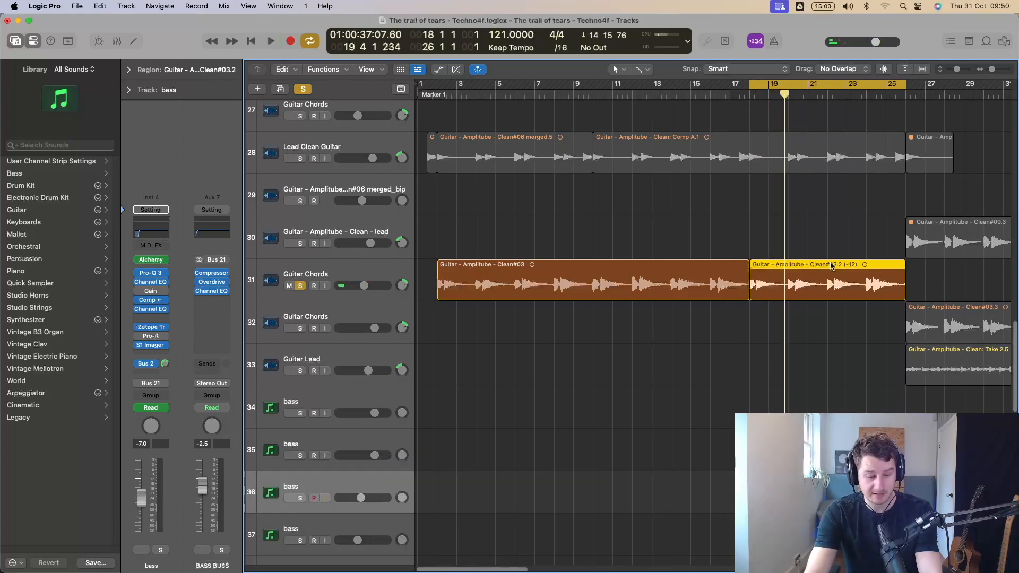
Return the guitar region to its original pitch, then transpose it up 7 semitones.
key("shift+alt+Up")
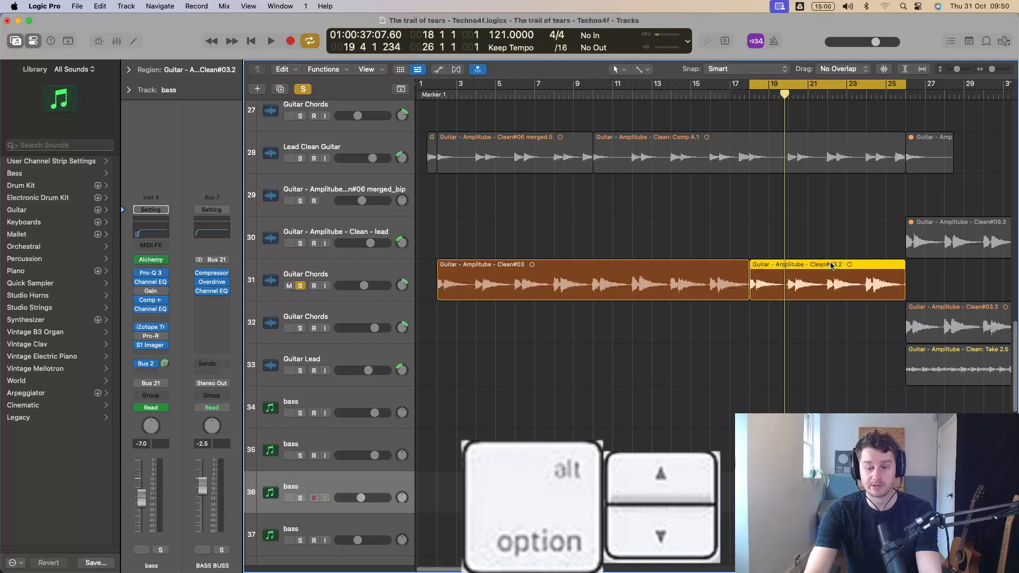
key("alt+Up")
key("alt+Up")
key("alt+Up")
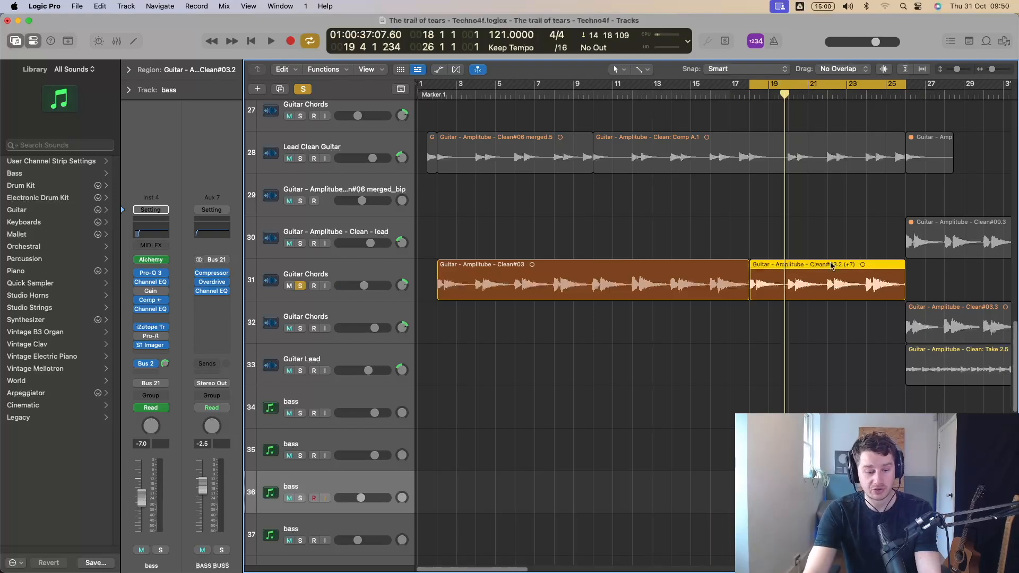
key("shift+alt+Up")
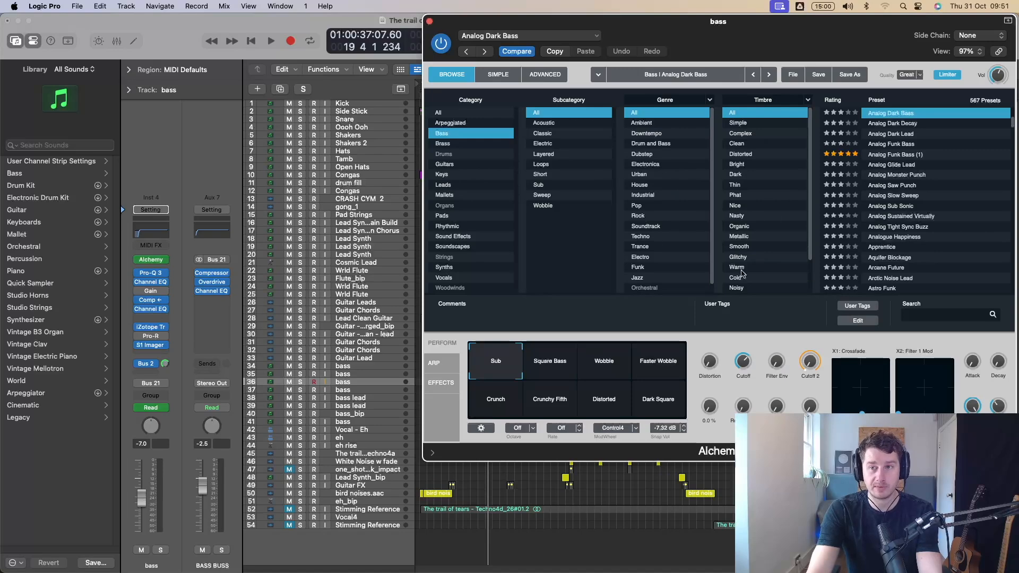
Open the bass track's Compressor, place it beside the Alchemy window, and repeatedly hide and show all plug-in windows.
left_click(153, 301)
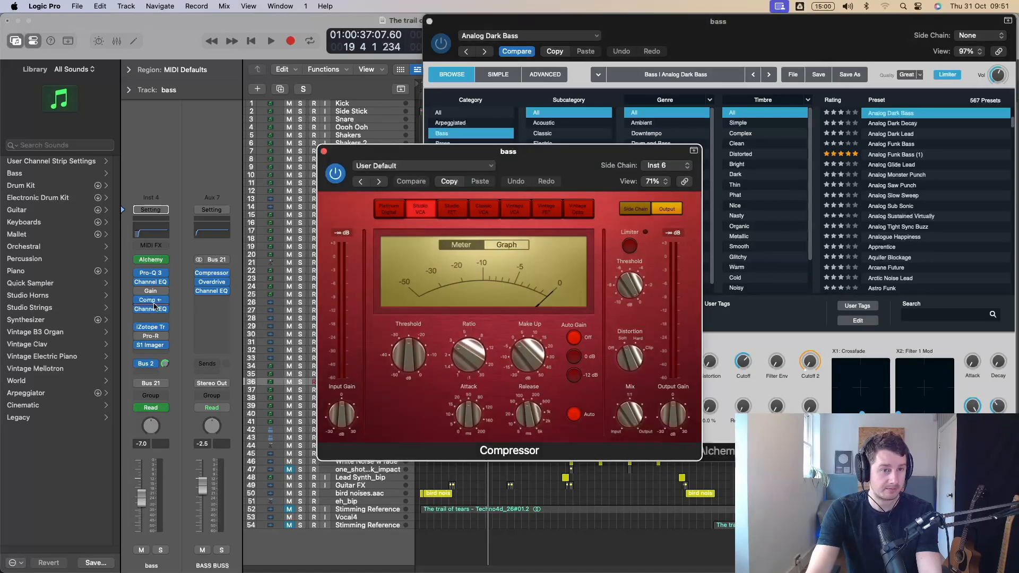
left_click_drag(605, 153, 311, 46)
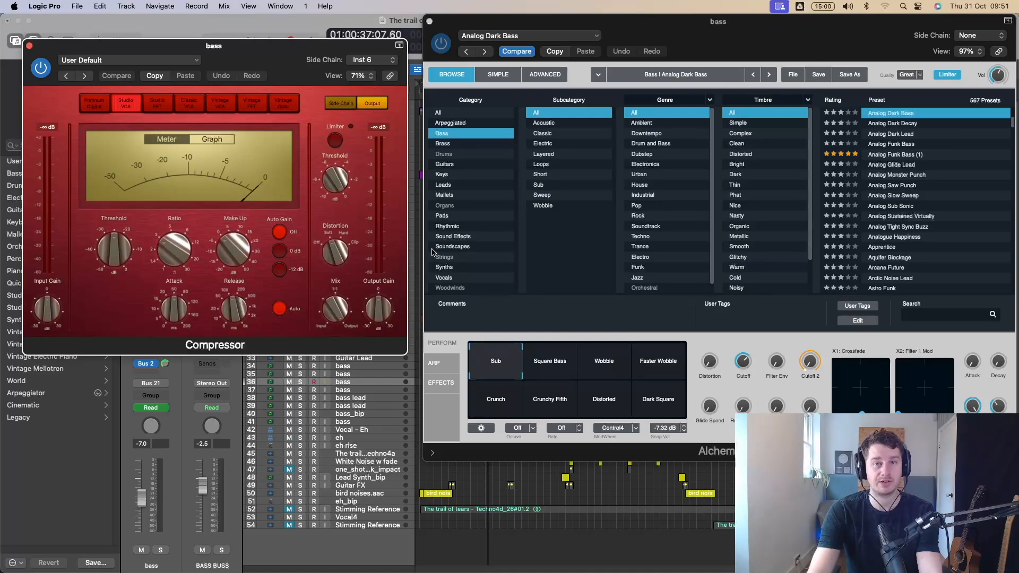
key("v")
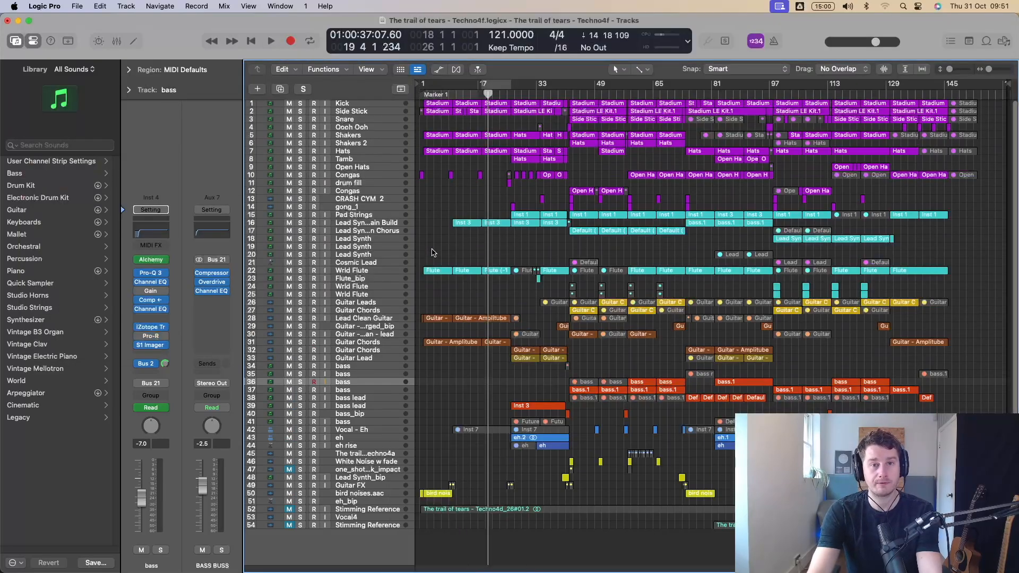
key("v")
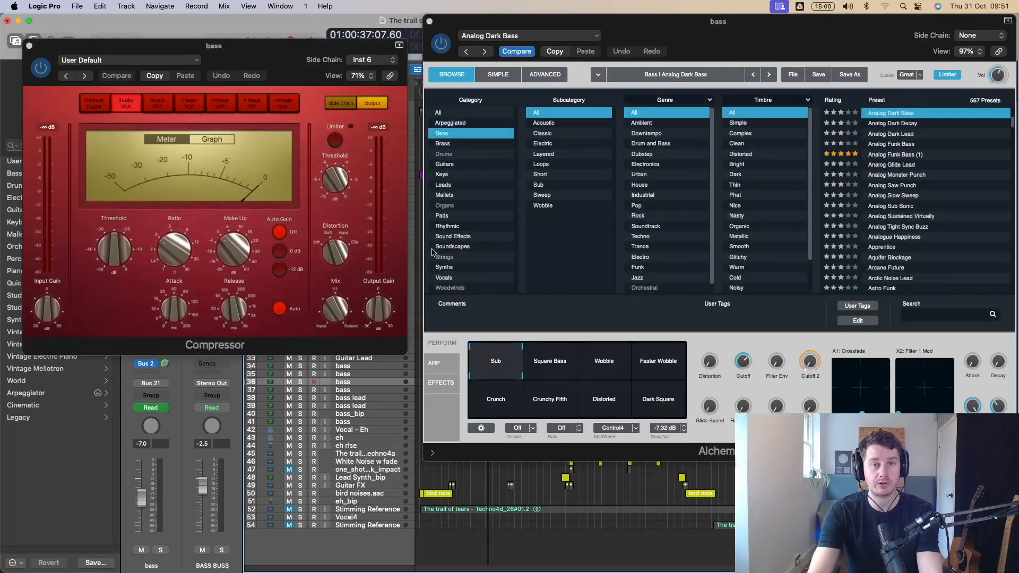
key("v")
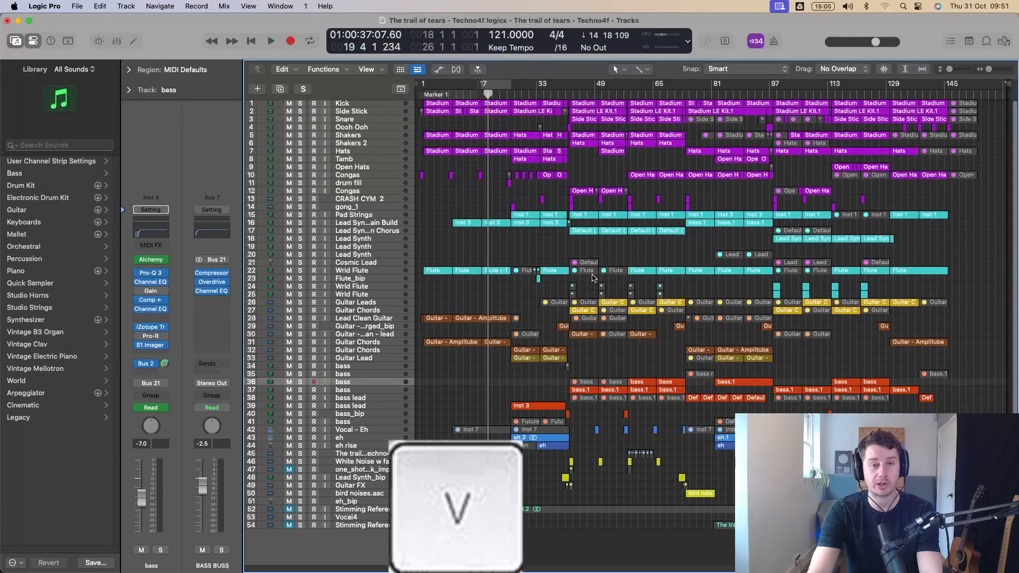
key("v")
key("v")
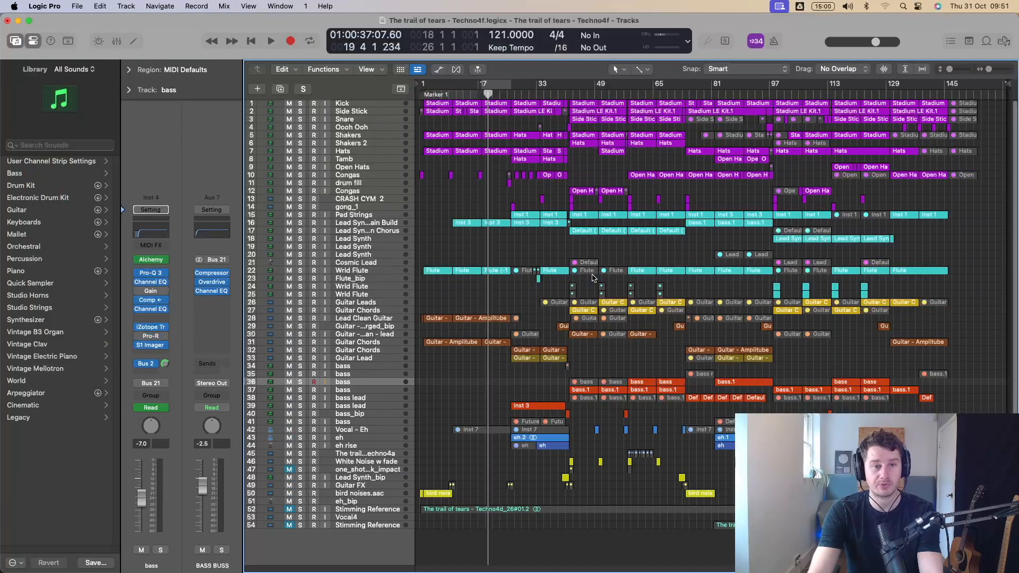
key("v")
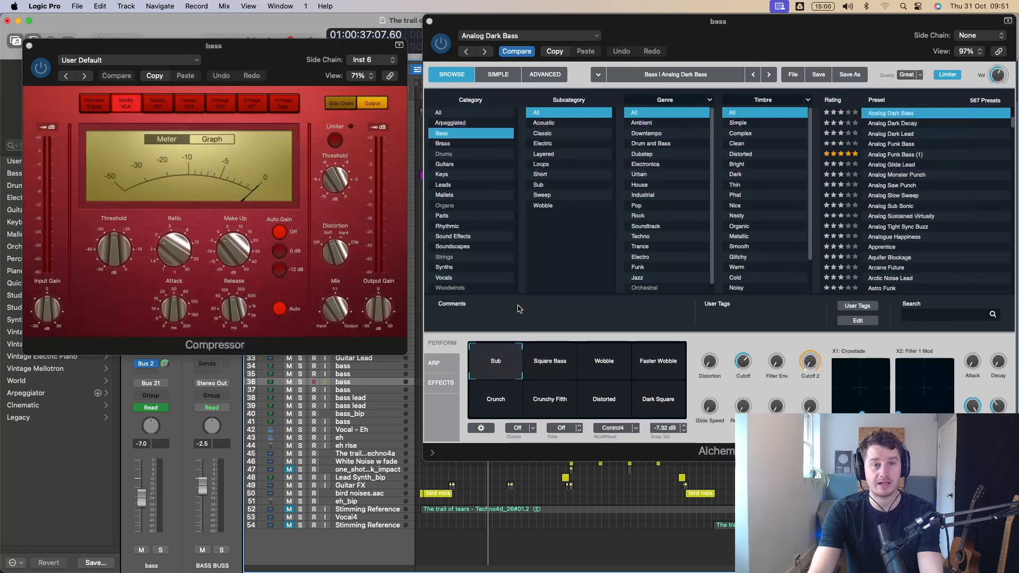
Close the Compressor window, then toggle the visibility of the remaining Alchemy window and leave it hidden.
left_click(31, 46)
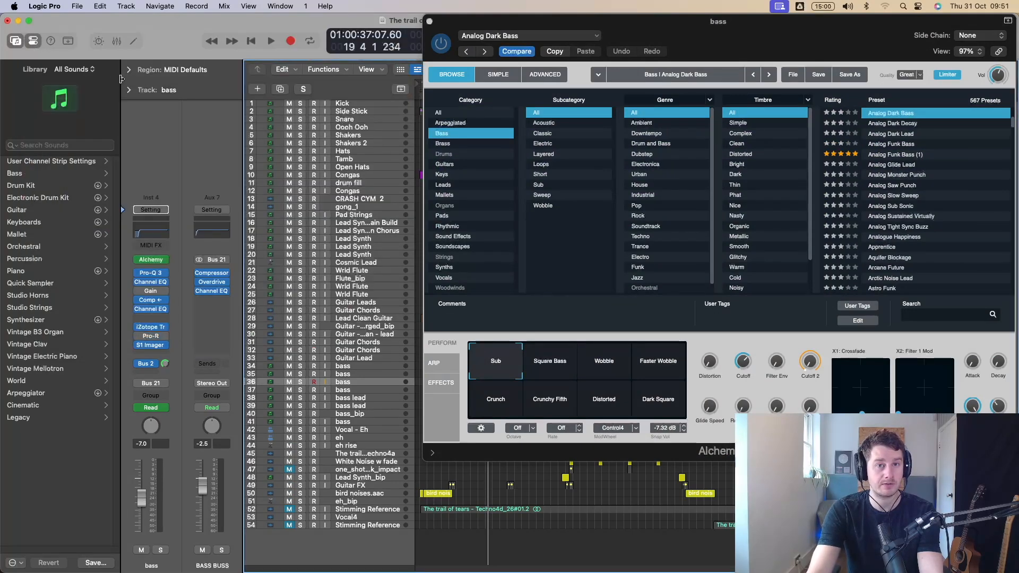
key("v")
key("v")
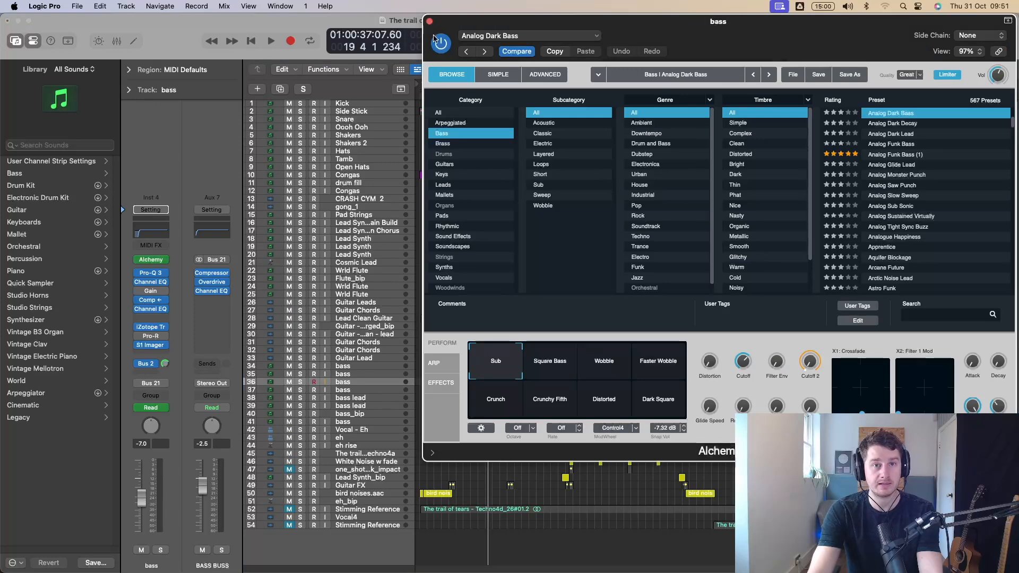
key("v")
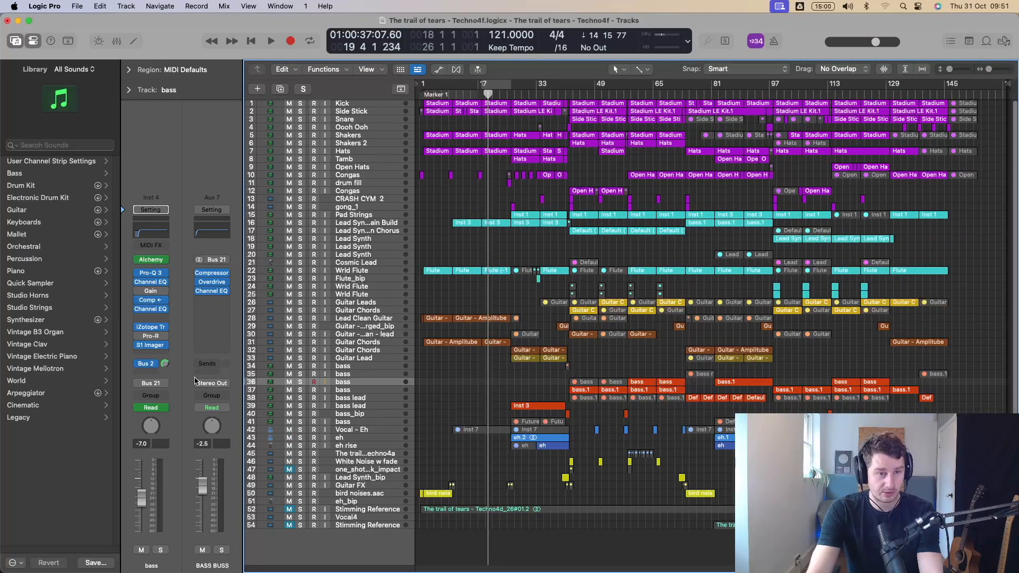
Open the BASS BUSS Compressor, Overdrive and Channel EQ plug-ins and spread their windows out so all three are visible.
left_click(209, 273)
left_click_drag(534, 174, 810, 123)
left_click(212, 281)
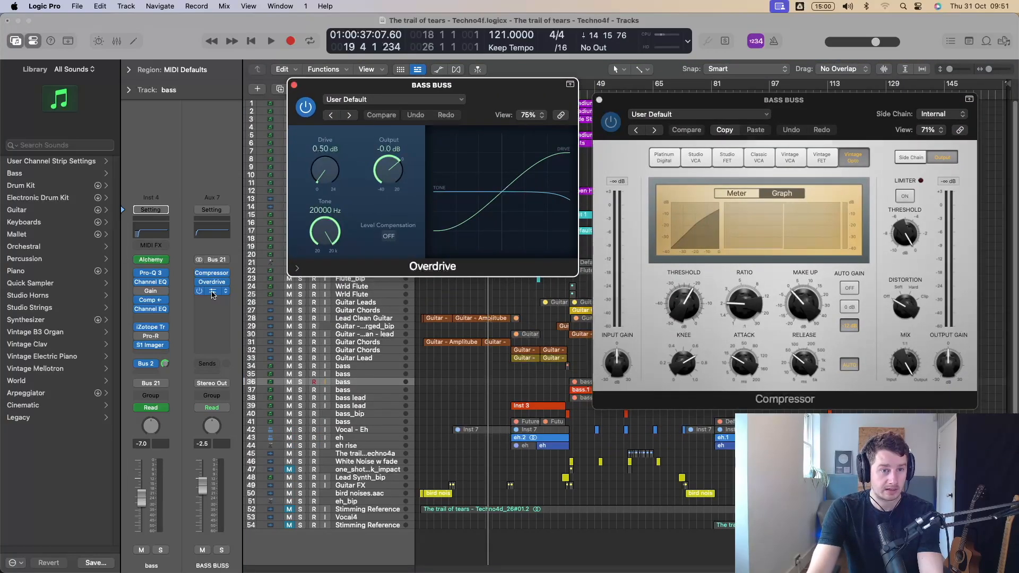
left_click(212, 292)
left_click_drag(531, 160, 277, 273)
left_click_drag(463, 89, 417, 36)
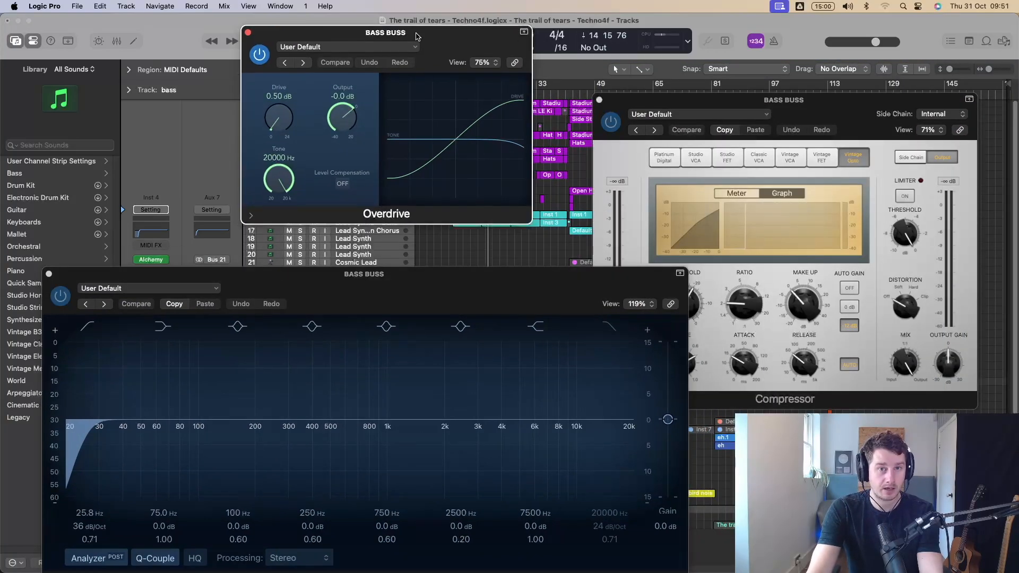
left_click_drag(816, 116, 877, 38)
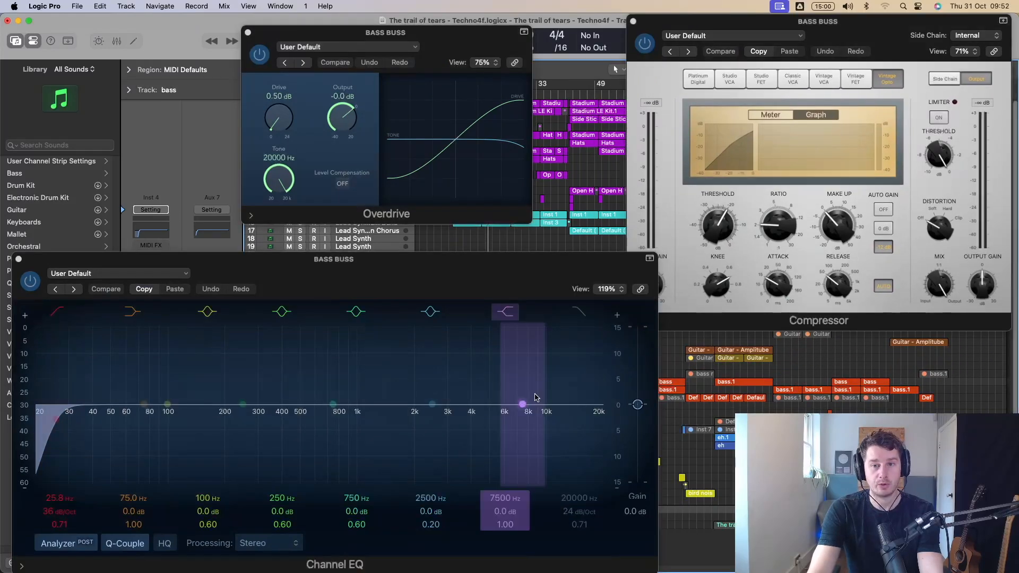
Hide all open plug-in windows, show them again, and leave them hidden.
key("v")
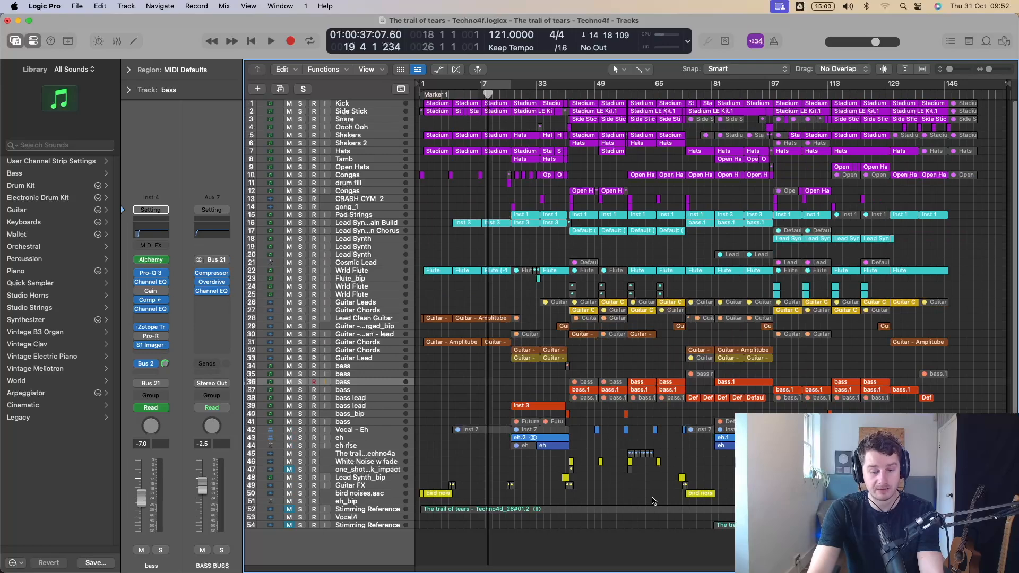
key("v")
key("v")
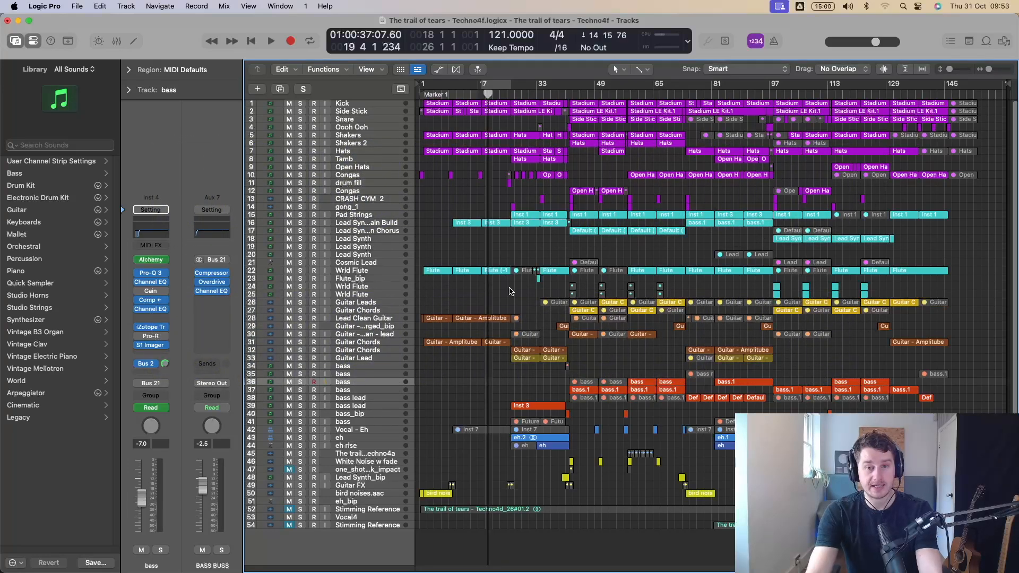
View the pop-up tool menu over the arrangement and the primary and Command-click tool choices, leaving the assigned tools as they are.
key("t")
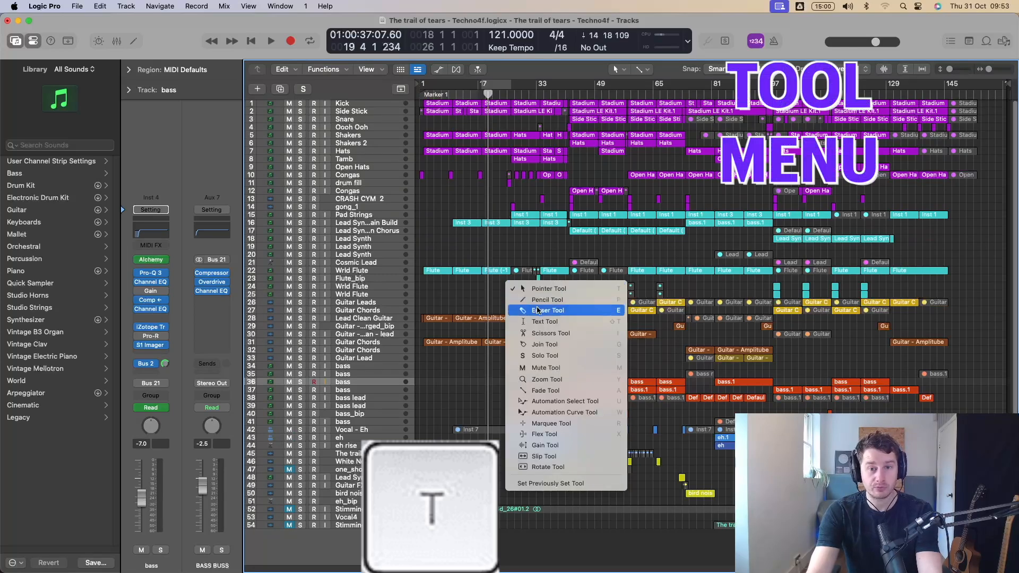
left_click(572, 145)
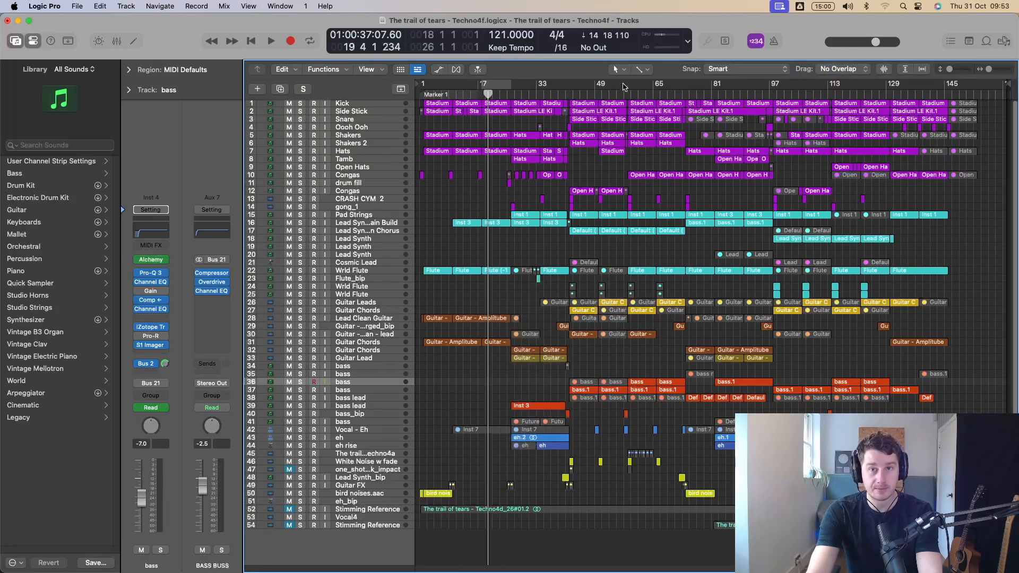
left_click(620, 70)
left_click(622, 73)
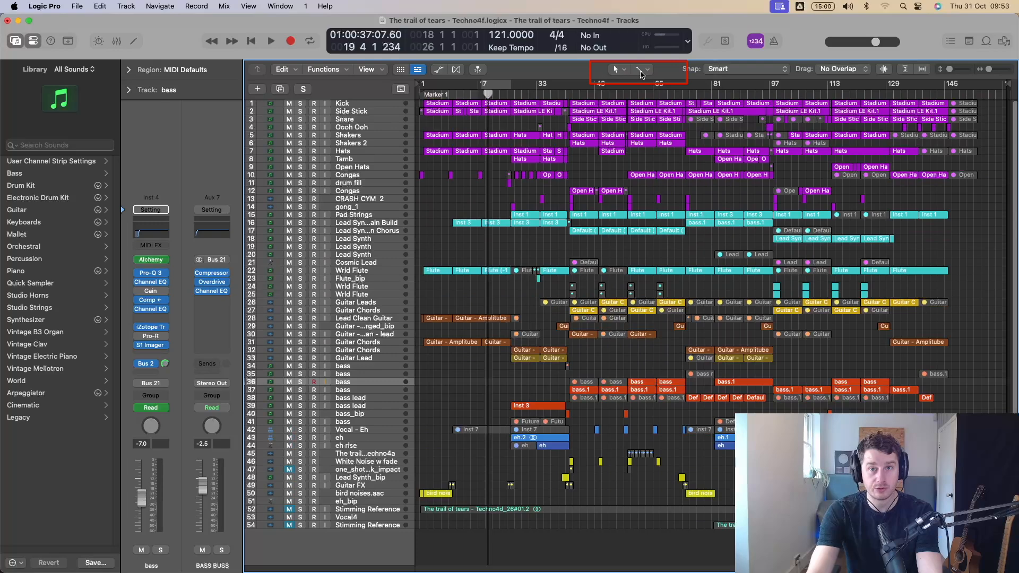
left_click(642, 69)
left_click(643, 69)
key("t")
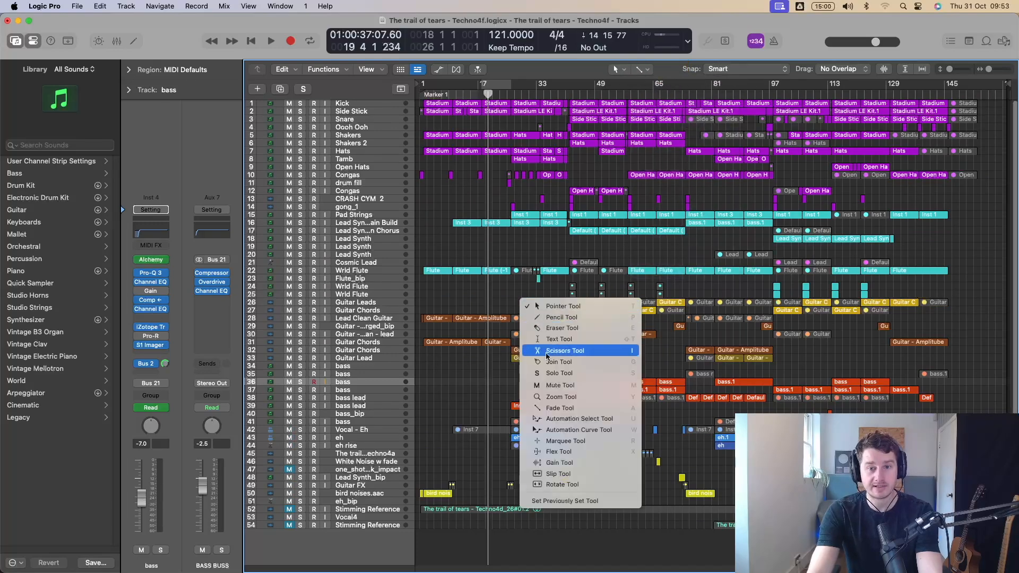
left_click(542, 284)
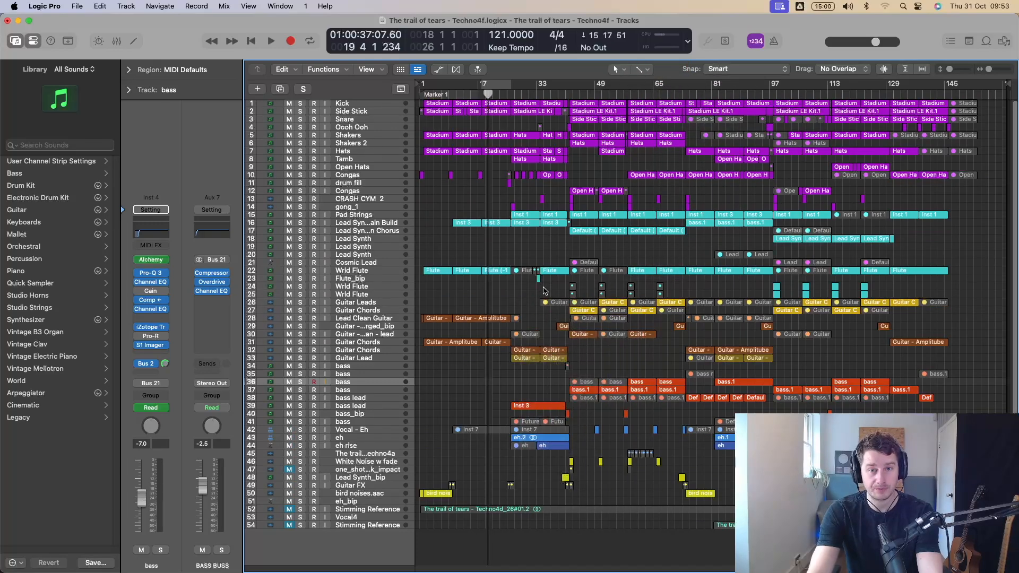
Assign the Scissors Tool as the Command-click tool, then replace it with the Marquee Tool and check the tool list.
key("t")
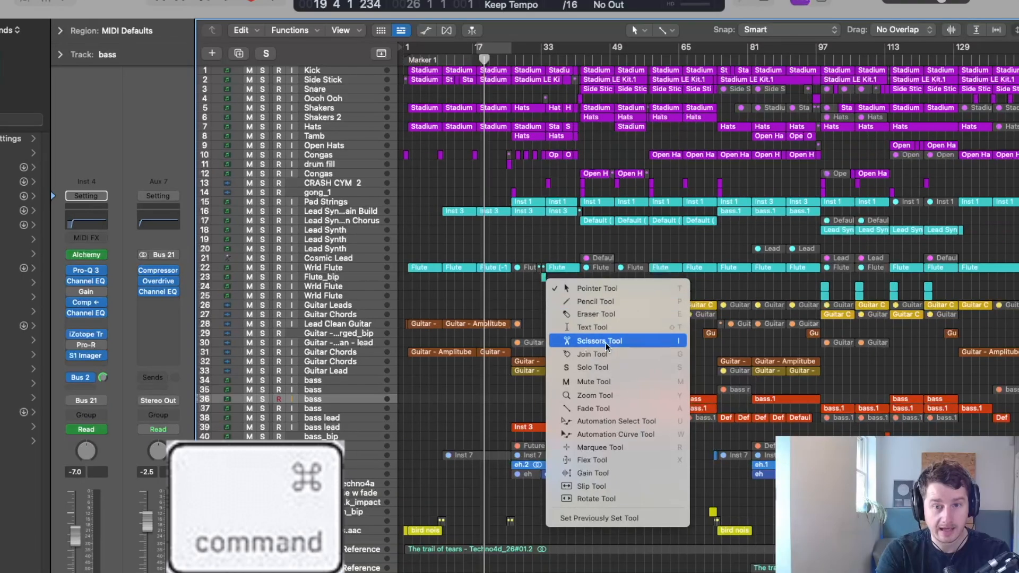
left_click(607, 340, "super")
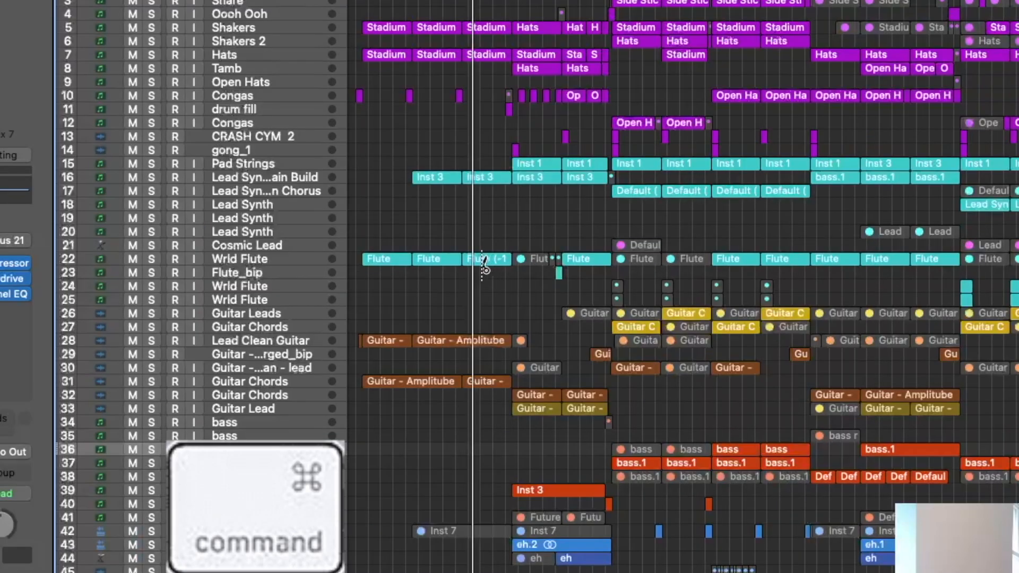
key("t")
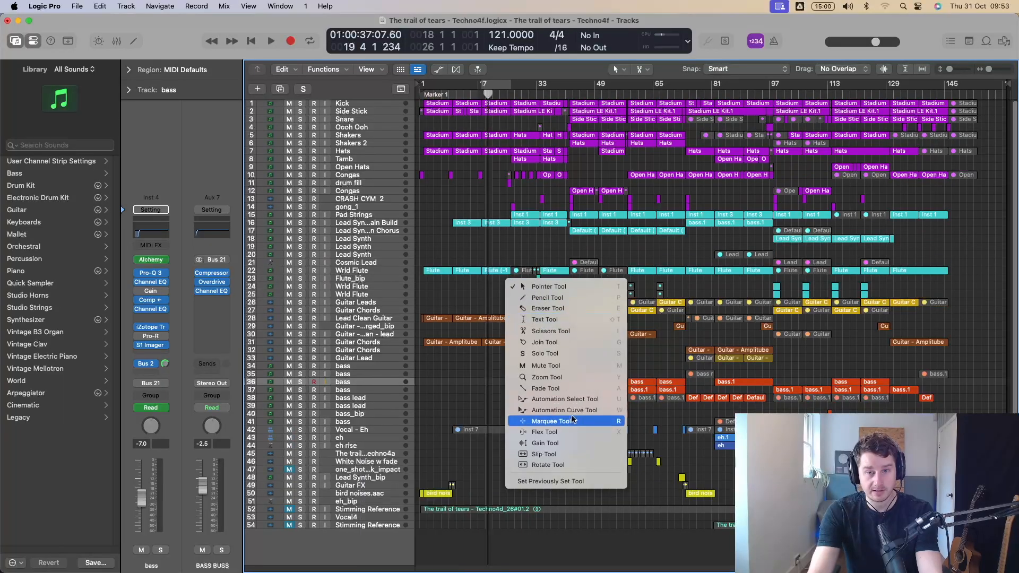
left_click(570, 421, "super")
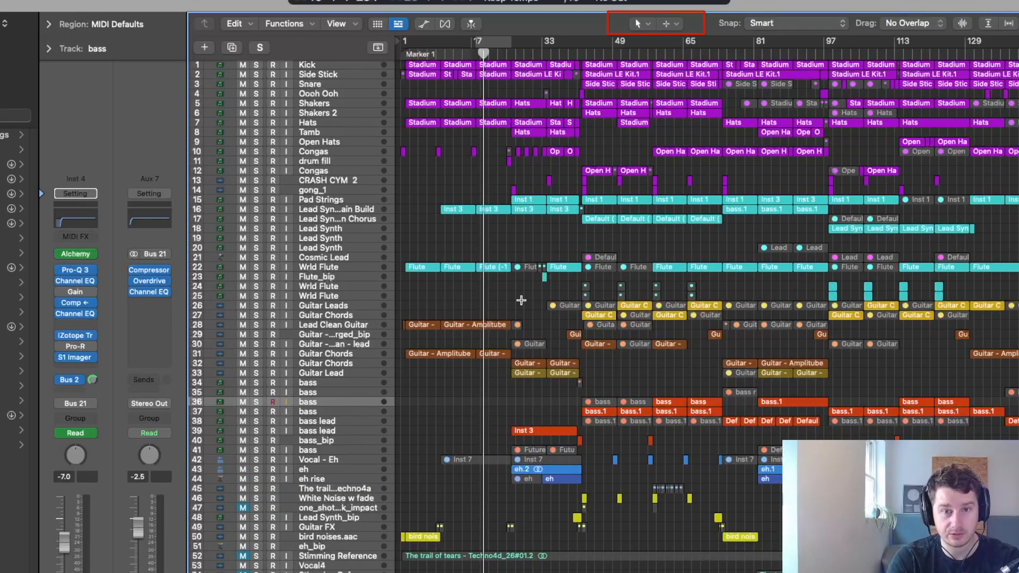
mouse_move(520, 300)
left_mouse_down()
mouse_move(631, 438)
mouse_move(574, 387)
mouse_move(517, 302)
left_mouse_up()
left_click(671, 25)
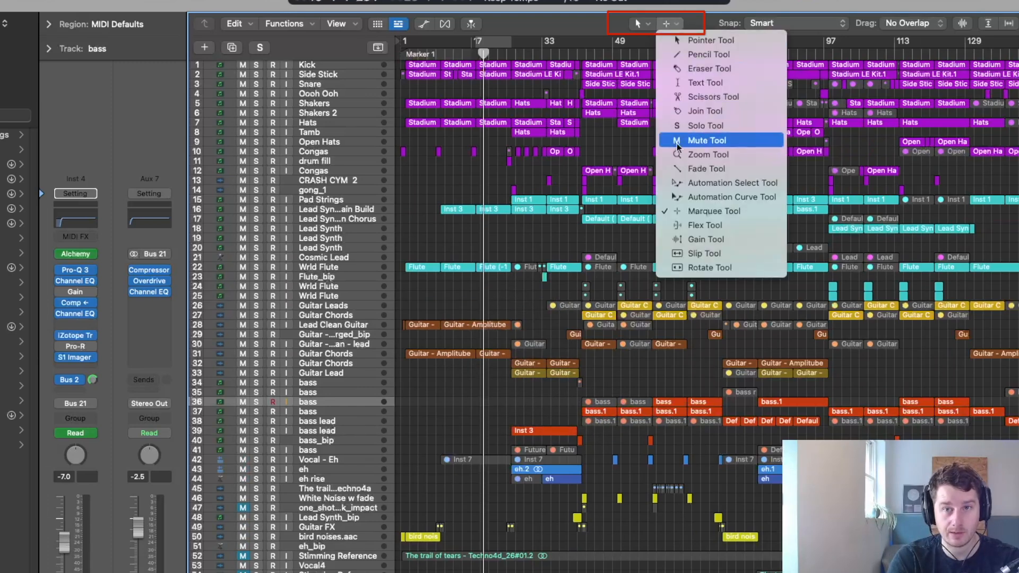
left_click(555, 297)
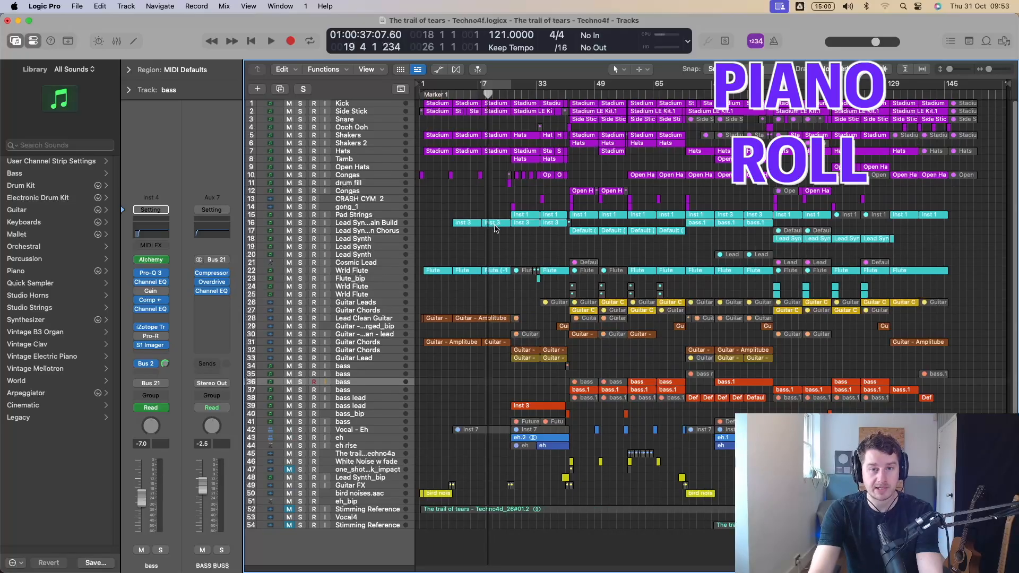
Select the Inst 3 region at bar 17 on the Lead Synth Main Build track and repeatedly show and hide its Piano Roll.
left_click(498, 226)
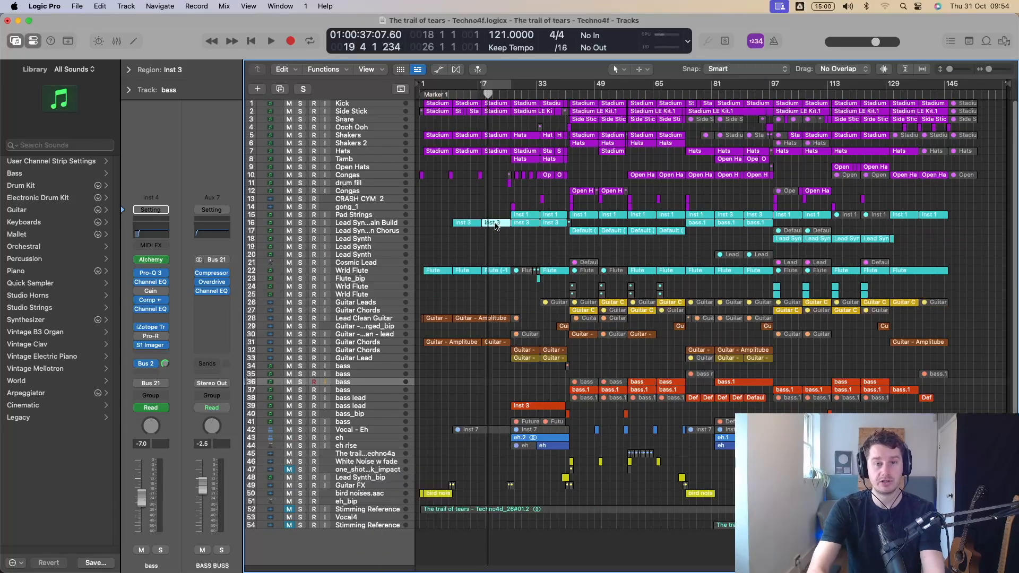
key("p")
key("p")
key("p")
key("p")
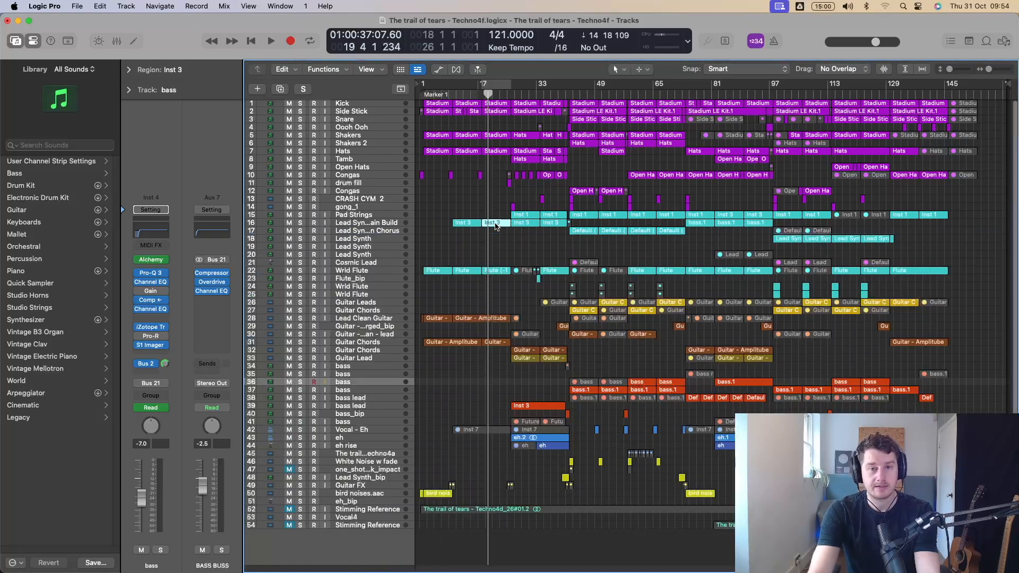
left_click(505, 234)
Show automation on all tracks, look through the curves from the bass up to the synth tracks, and hide automation again.
scroll(505, 234, "down", 1)
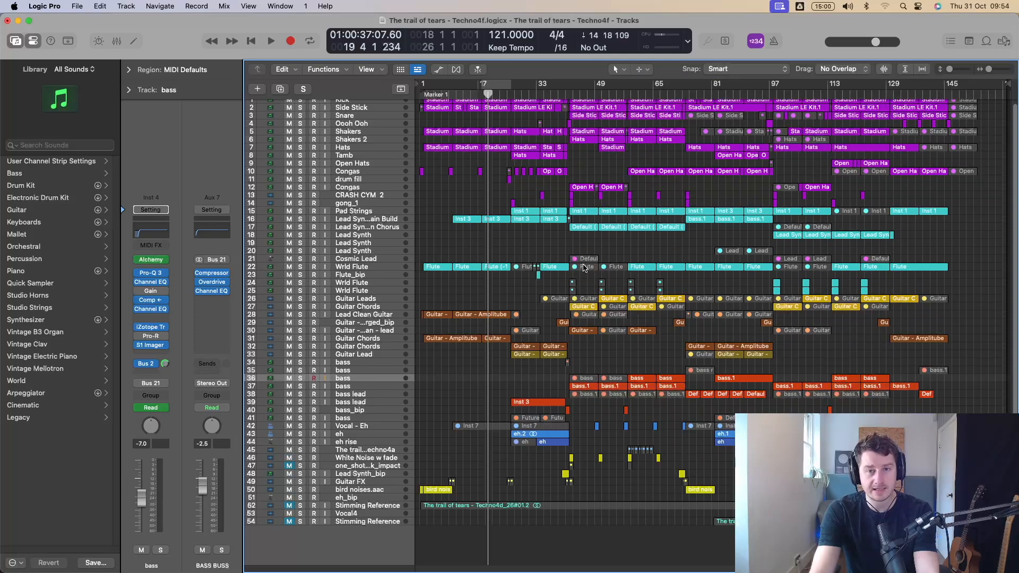
key("a")
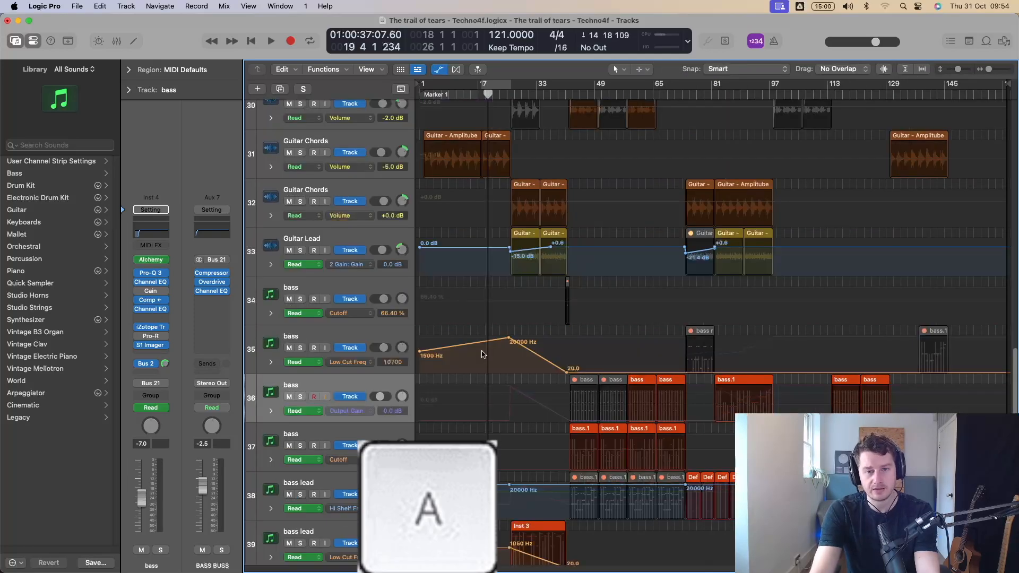
scroll(536, 348, "up", 10)
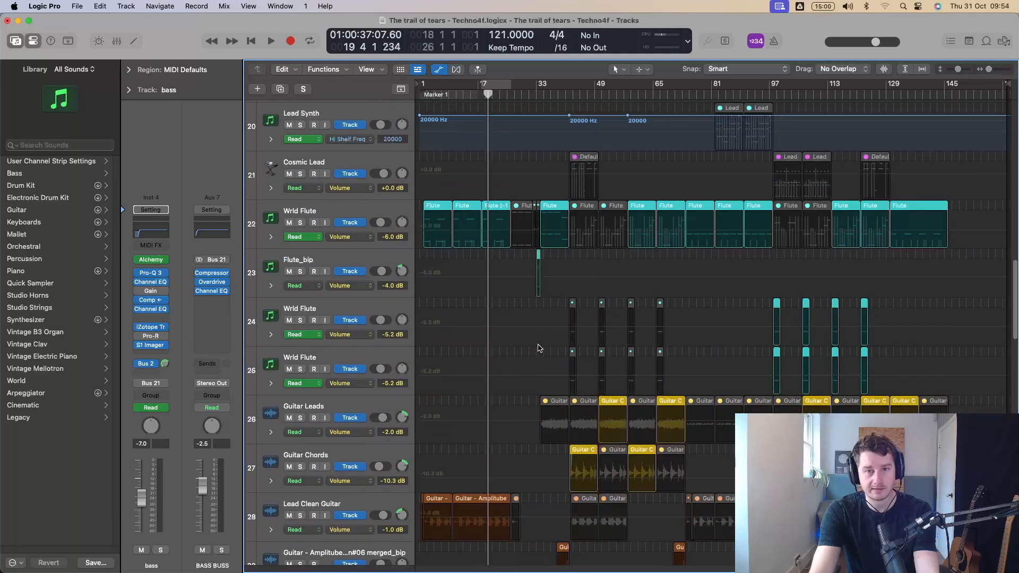
scroll(539, 348, "up", 9)
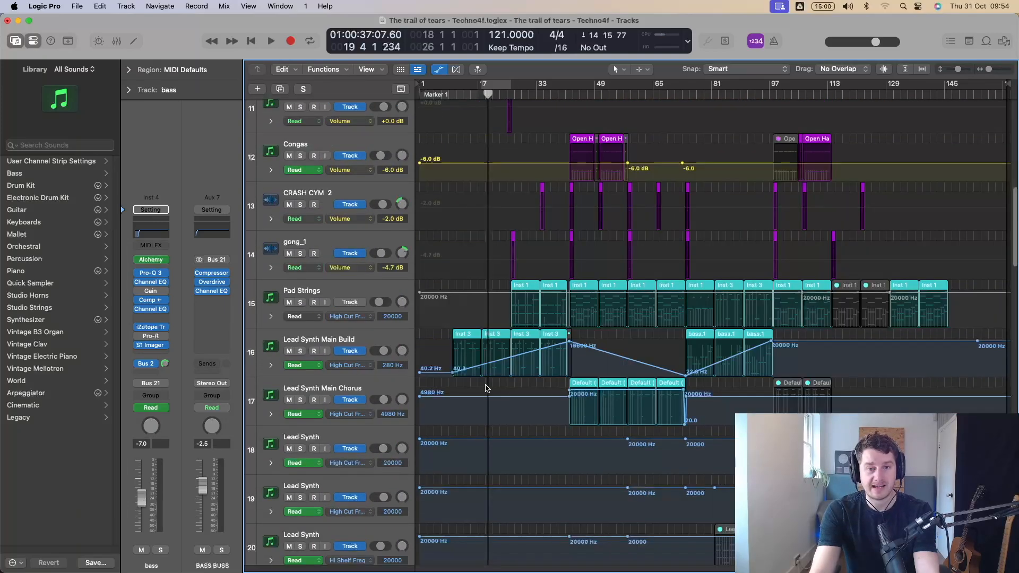
key("a")
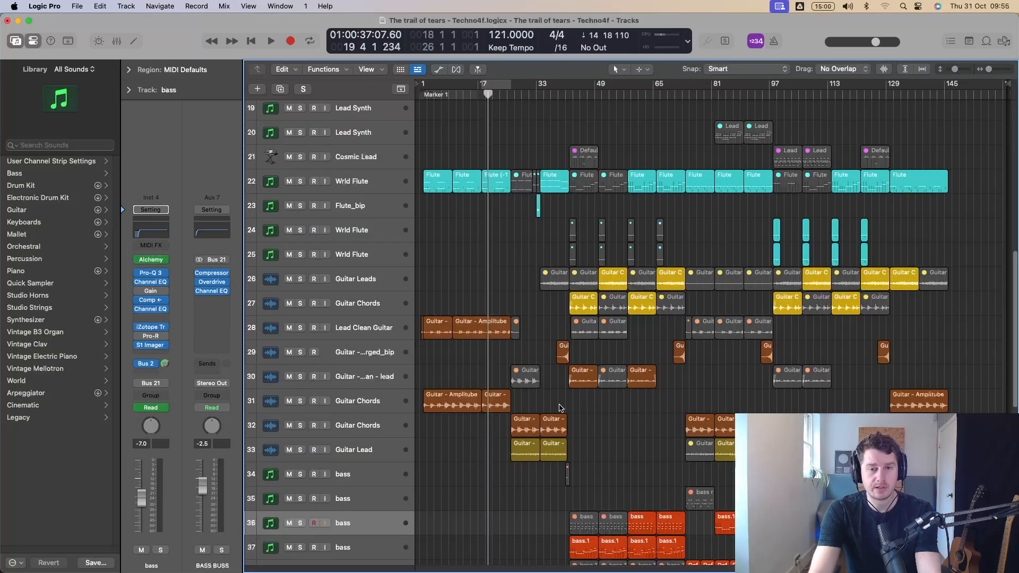
Duplicate the first short guitar region on track 29 repeatedly so the copies follow it end to end.
left_click(564, 359)
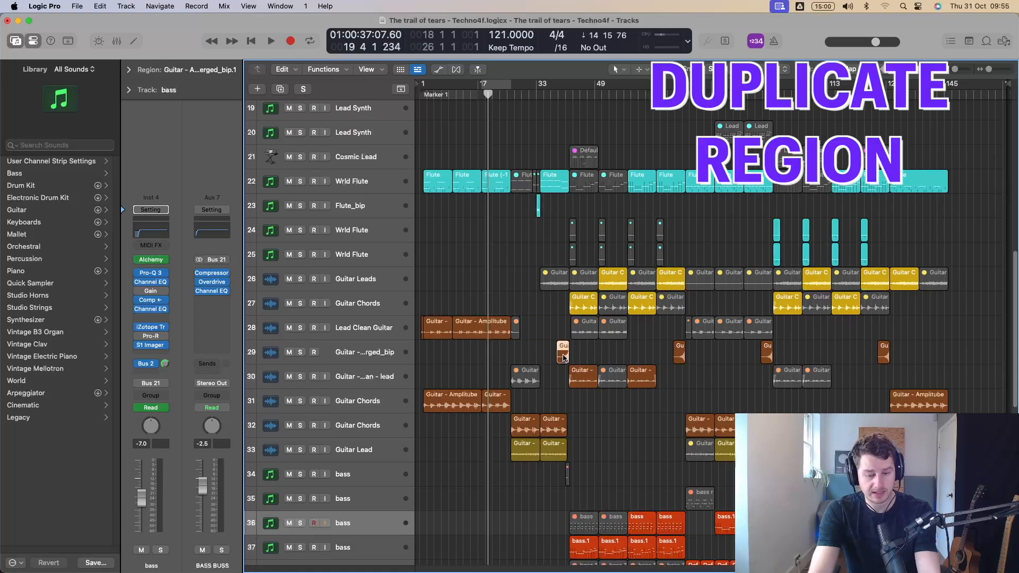
key("super+r")
key("super+r")
key("super+r")
key("super+r")
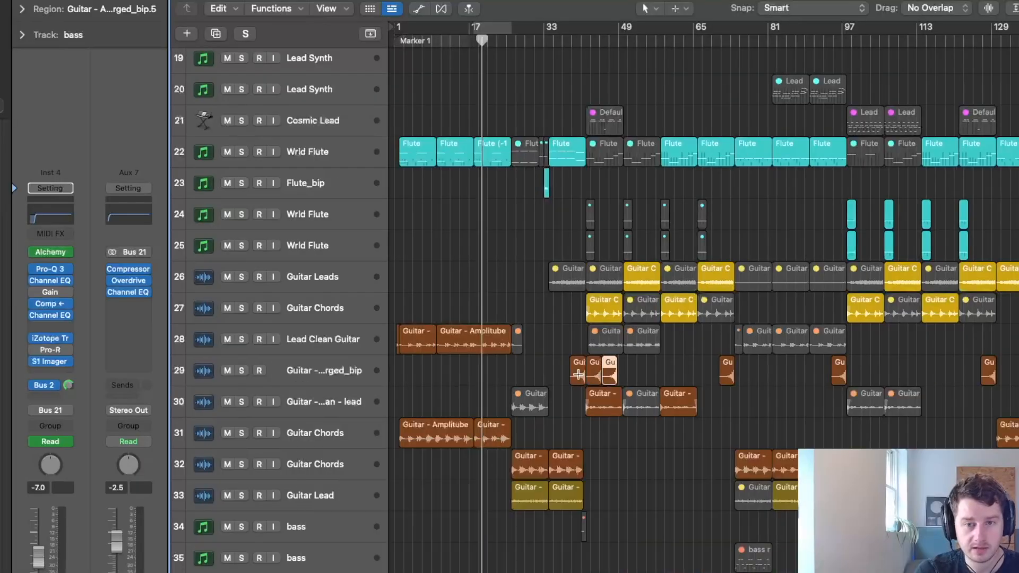
key("super+r")
key("super+r")
key("super+r")
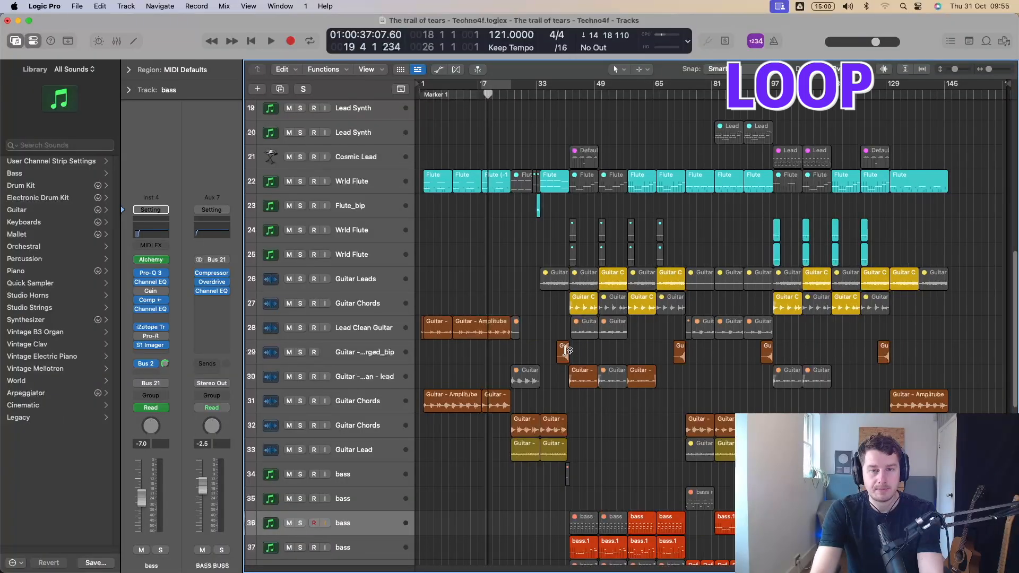
Select the first guitar region on track 29 and toggle its looping on and off, leaving it unlooped.
left_click(562, 349)
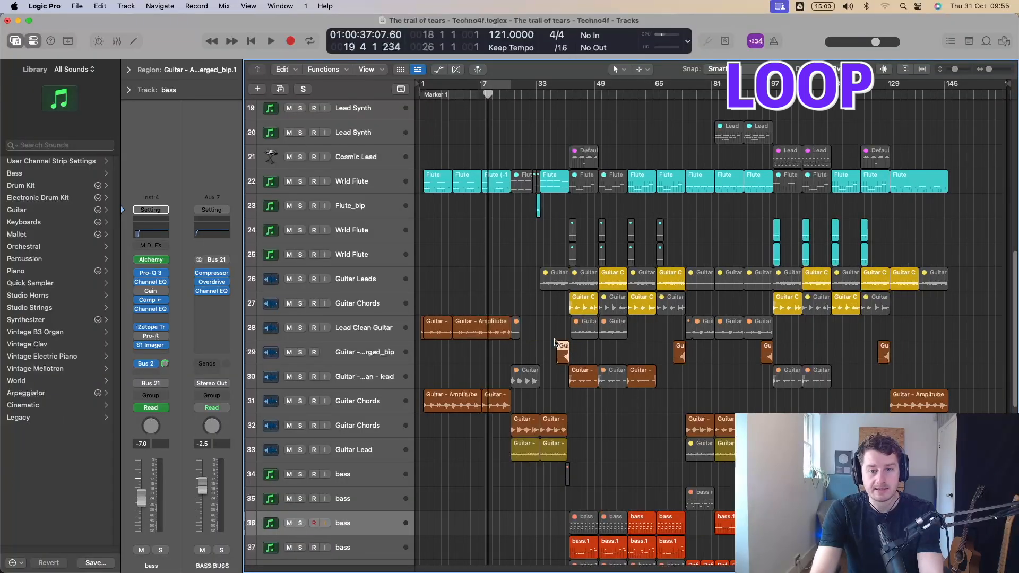
key("l")
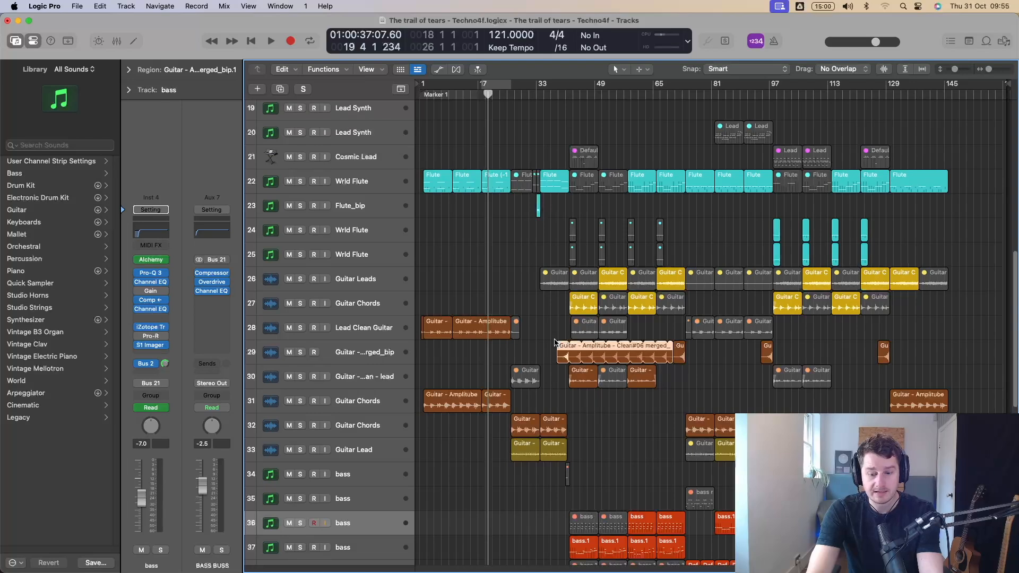
key("l")
key("l")
key("l")
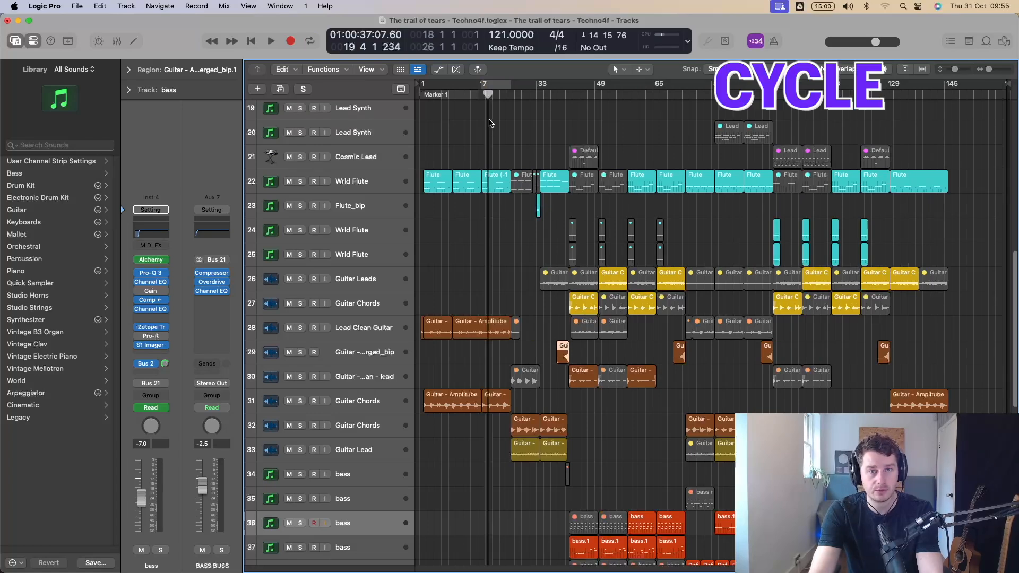
Toggle cycle mode on and off repeatedly, leave it off, and deselect the guitar region.
key("c")
key("c")
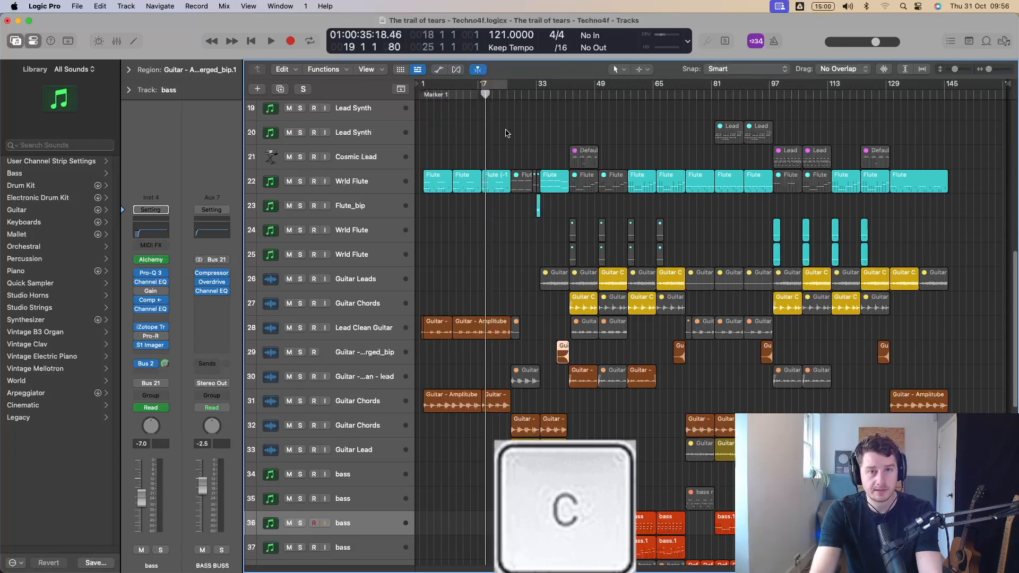
key("c")
key("c")
key("c")
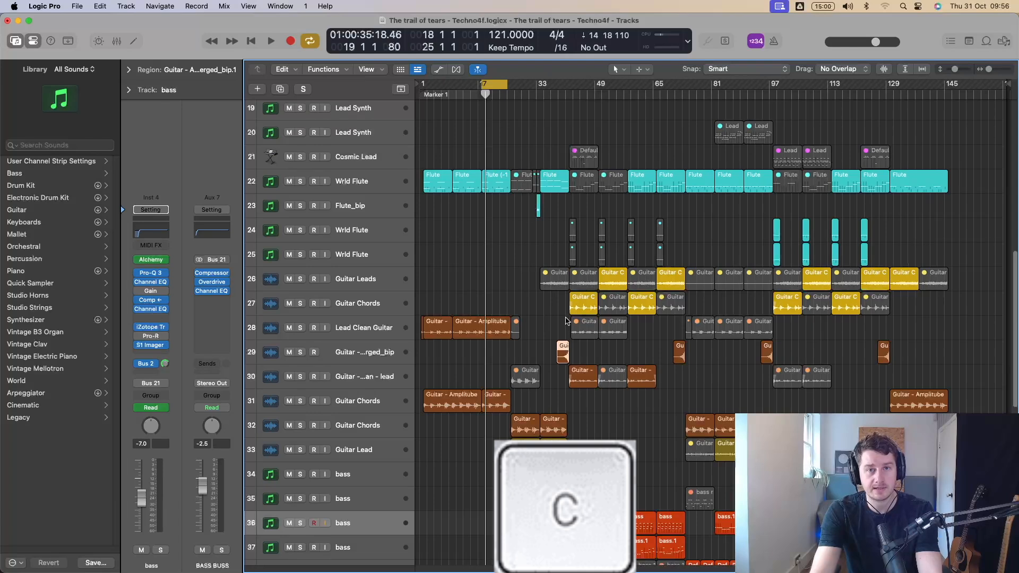
key("c")
left_click(516, 259)
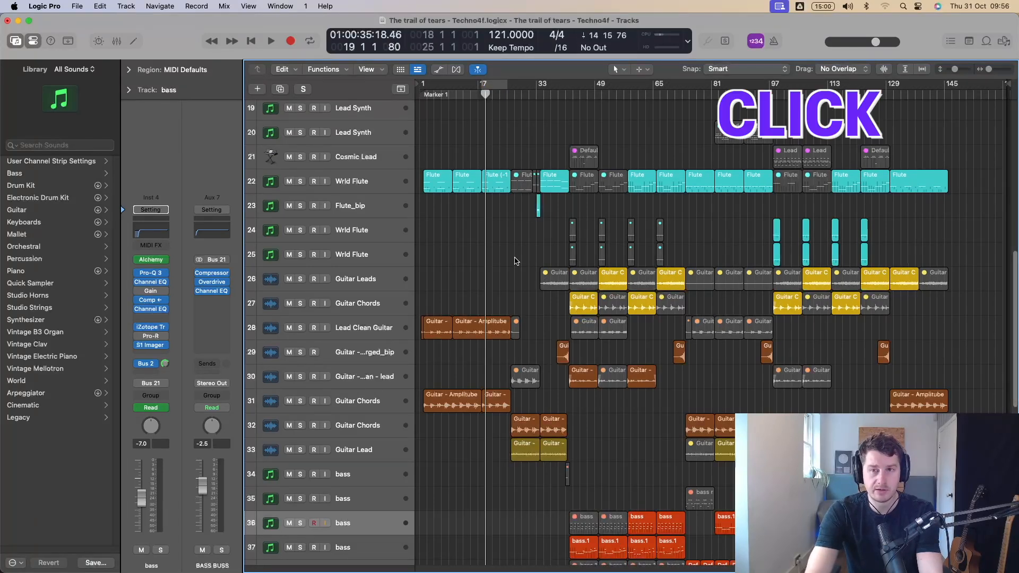
Toggle the metronome click on and off, leaving it on.
key("k")
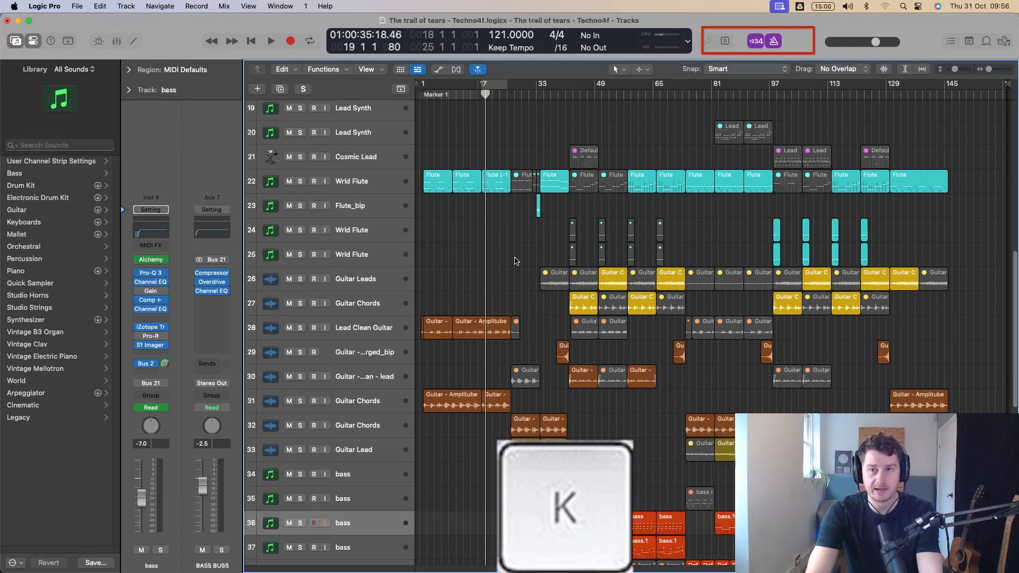
key("k")
key("k")
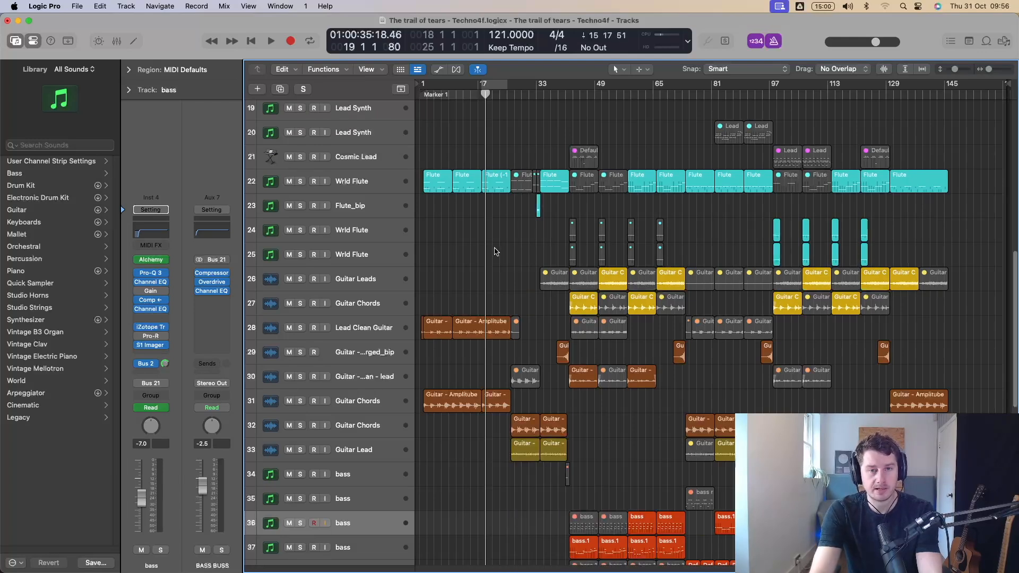
Copy the Flute region at bar 17 of track 22 onto tracks 23 to 26 at nearby positions.
left_click_drag(495, 188, 487, 283)
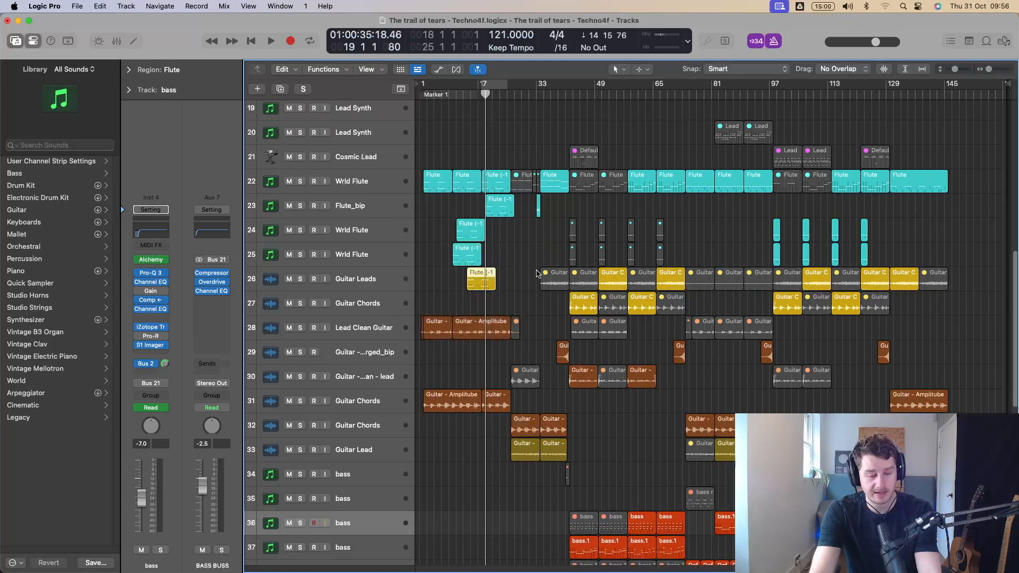
Undo the copies of the Flute region on tracks 23 to 26.
key("super+z")
key("super+z")
key("super+z")
key("super+z")
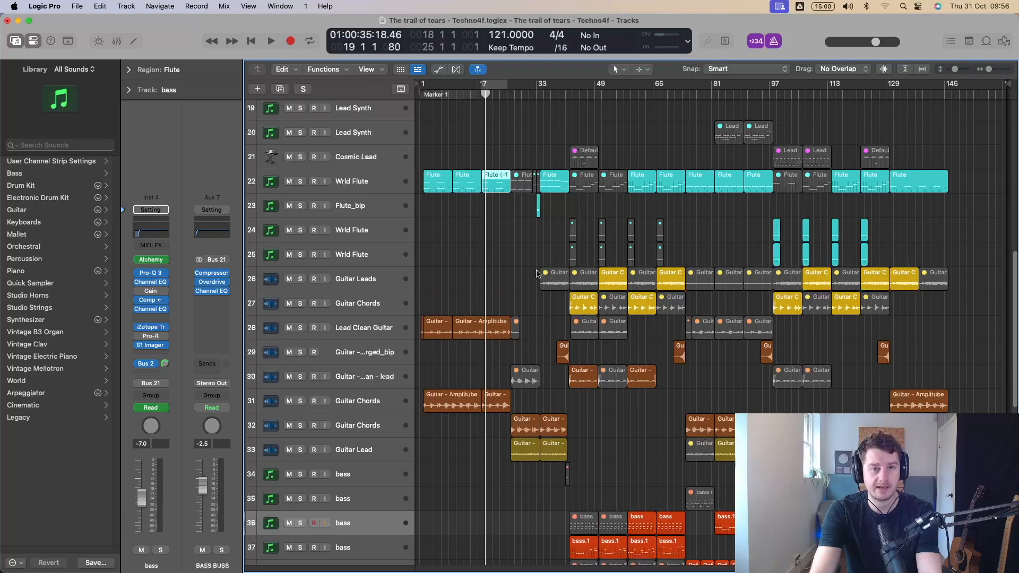
Fit all tracks in view with nothing selected, and select every region in the arrangement before clearing the selection.
left_click(512, 249)
key("z")
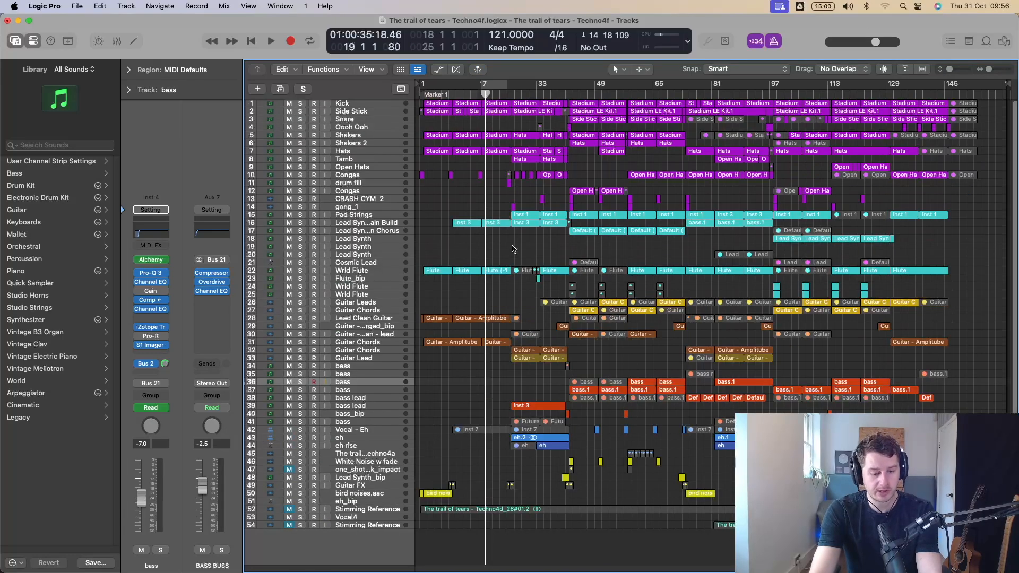
key("super+a")
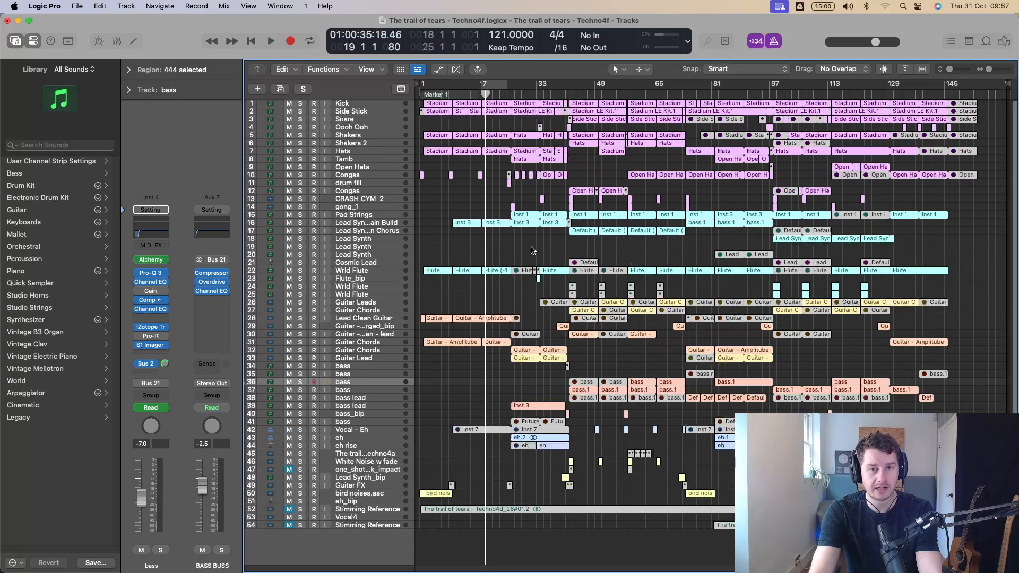
left_click(533, 250)
Open the two Inst 3 regions at bars 26 and 34 of track 16 in the Piano Roll, select all their notes, and close the editor.
left_click_drag(553, 241, 516, 226)
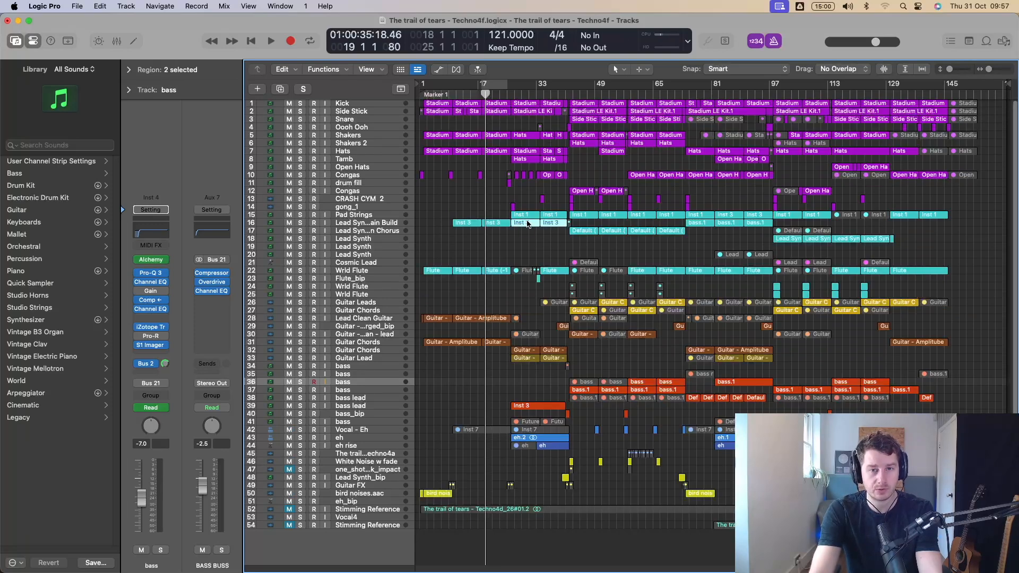
double_click(527, 224)
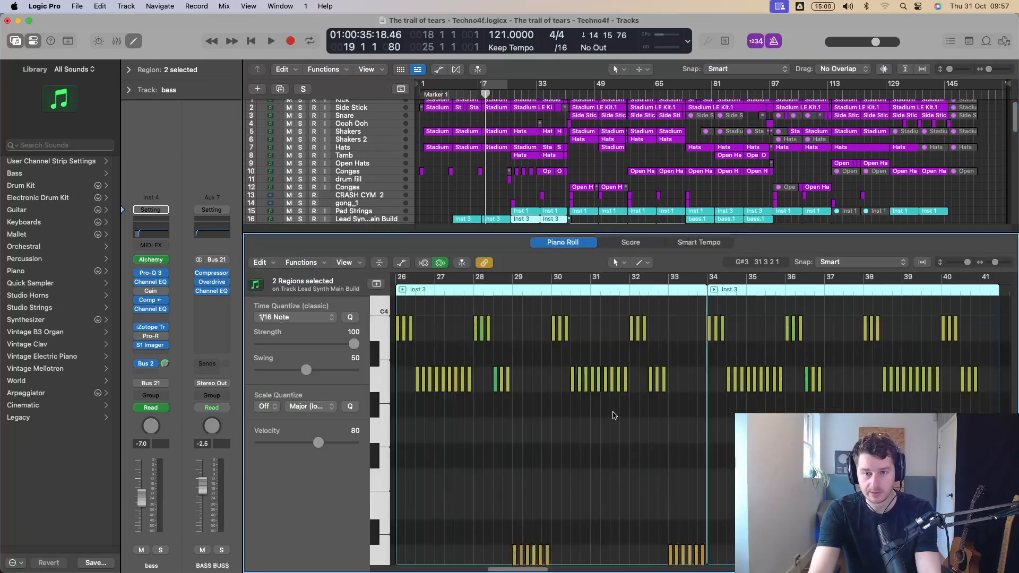
key("super+a")
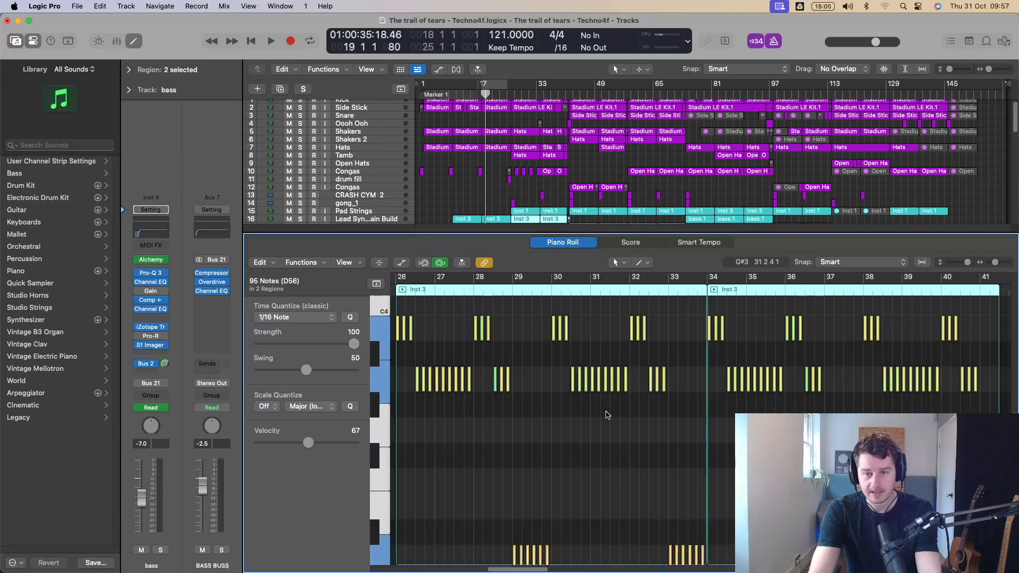
key("e")
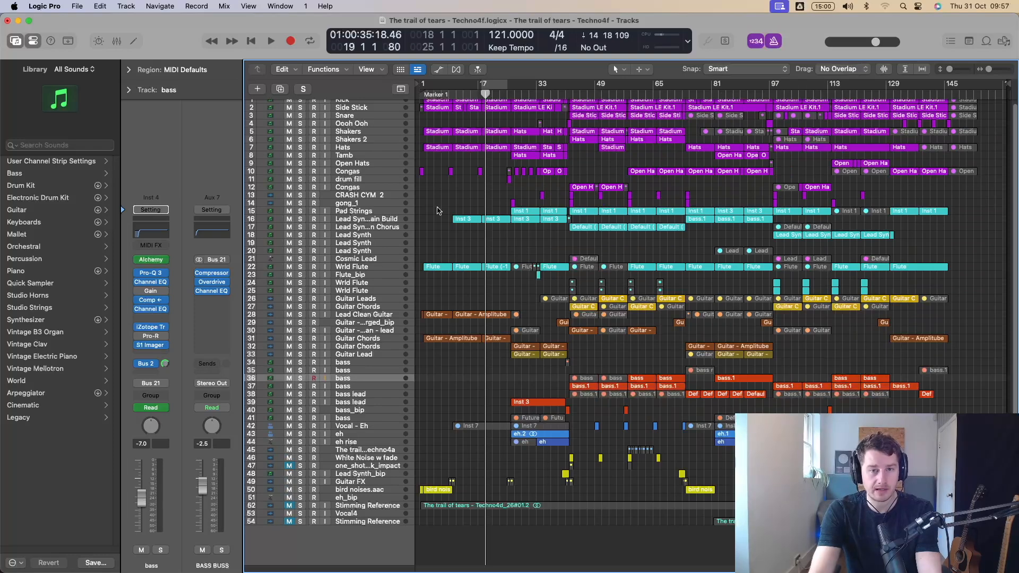
Zoom to fit the two selected Inst 3 regions at bars 10 and 18 of track 16, and return to the full arrangement.
left_click_drag(438, 204, 499, 235)
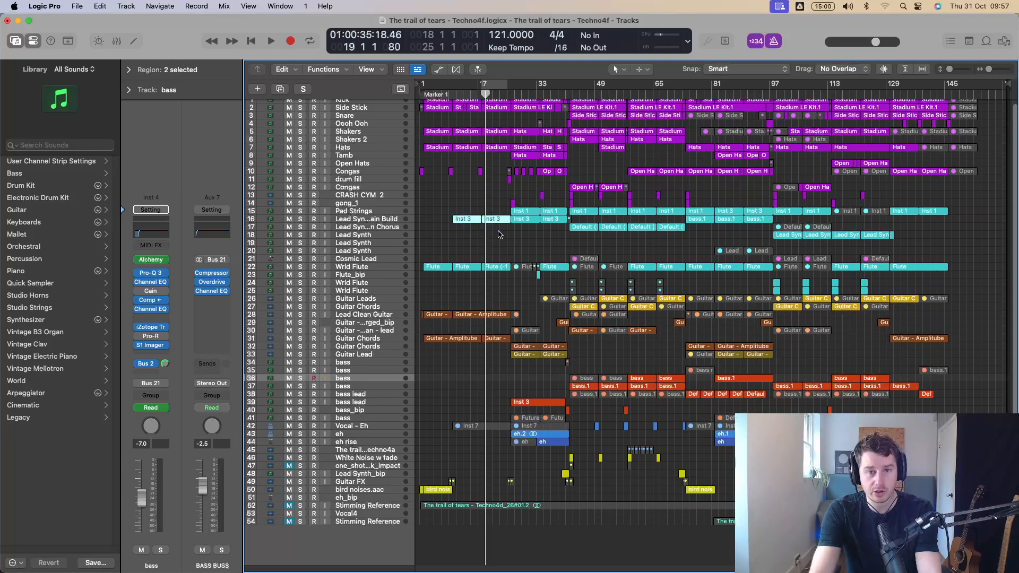
key("z")
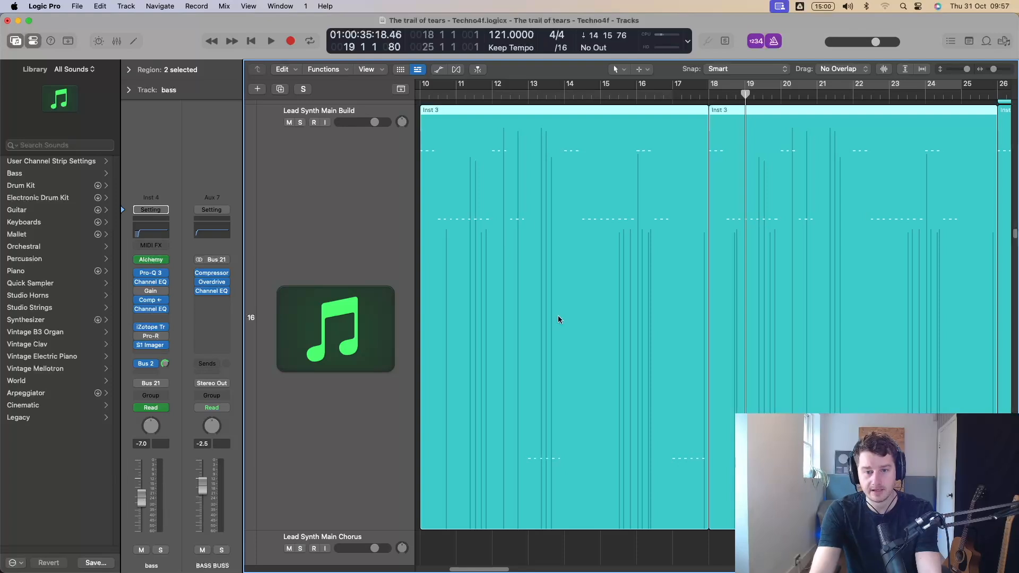
key("z")
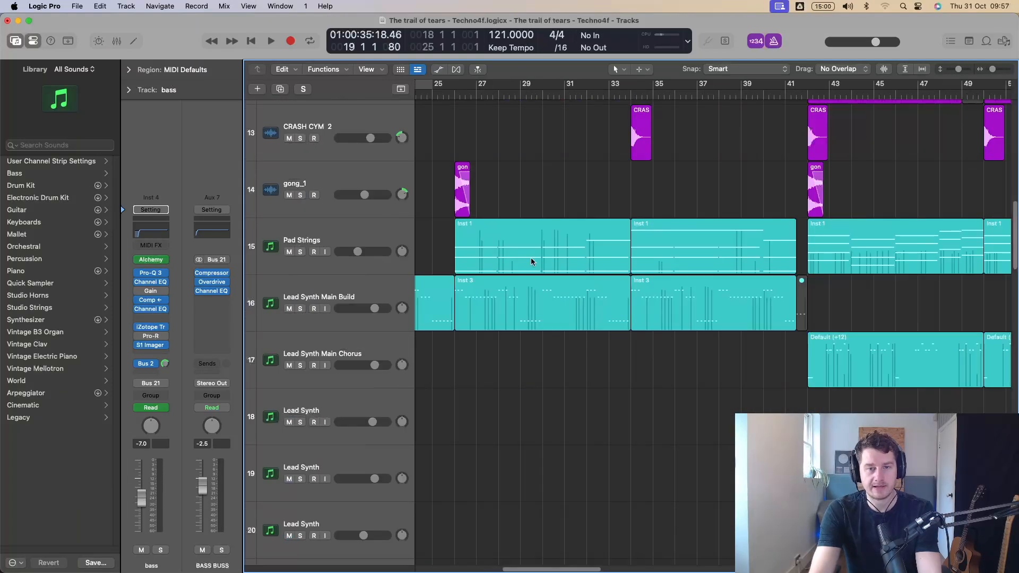
Zoom in on the single Inst 3 region at bar 26 of track 16, deselect it, and fit the whole arrangement in view.
left_click(538, 310)
key("z")
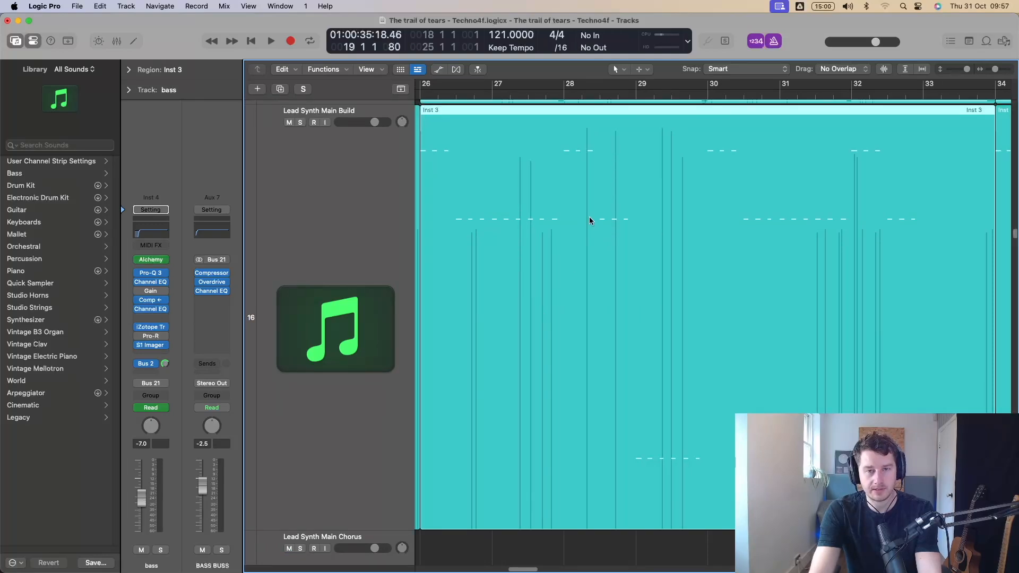
scroll(590, 221, "up", 5)
scroll(596, 228, "up", 2)
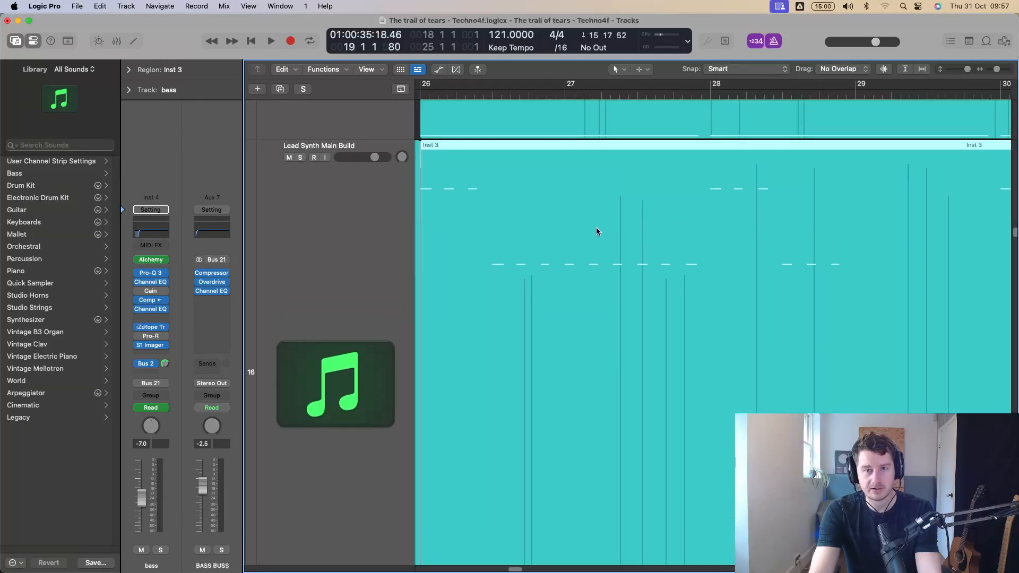
scroll(598, 230, "down", 8)
left_click(629, 459)
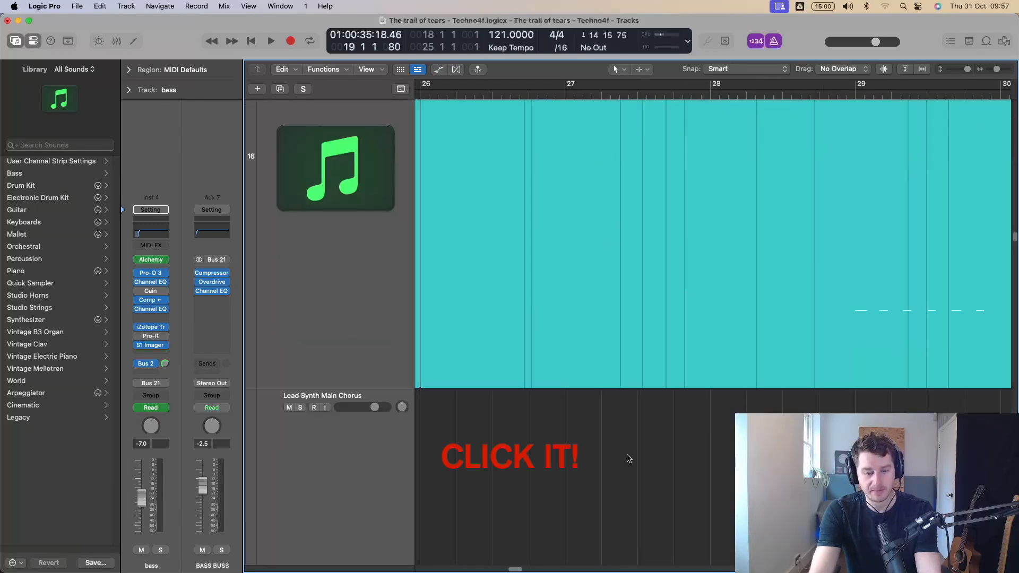
key("z")
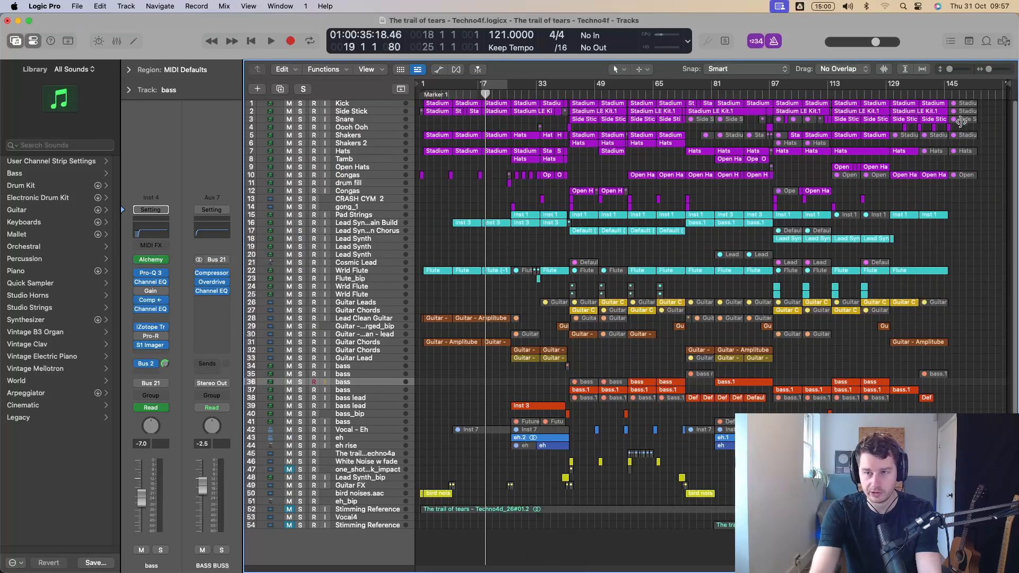